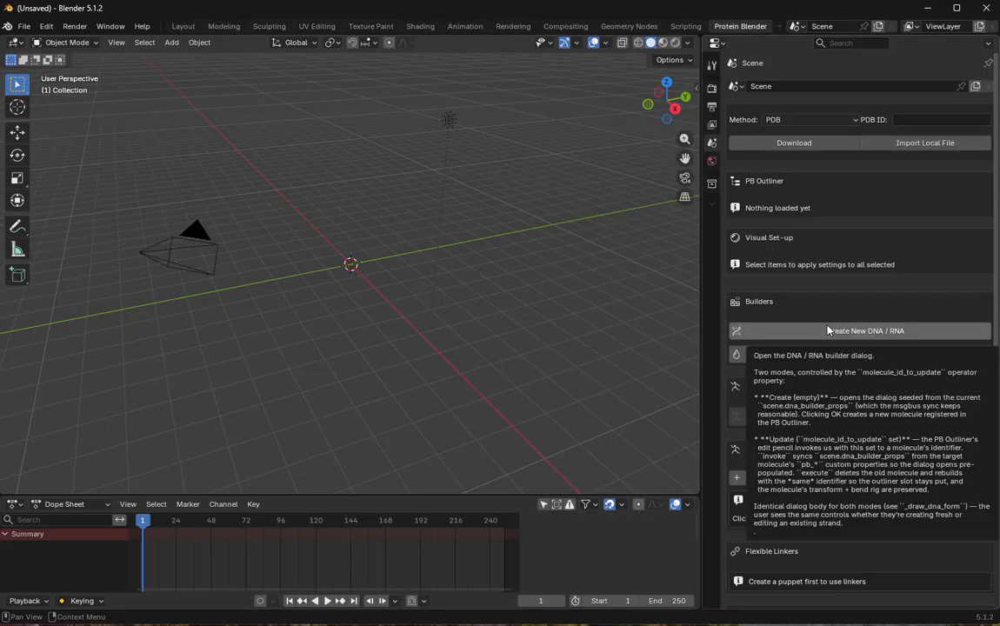
Step: Build a double-stranded DNA helix in Ball & Stick style from the default ATCG sequence and display it in rendered shading
{"action": "left_click", "coordinate": [774, 330]}
{"action": "left_click_drag", "start_coordinate": [771, 313], "coordinate": [660, 178]}
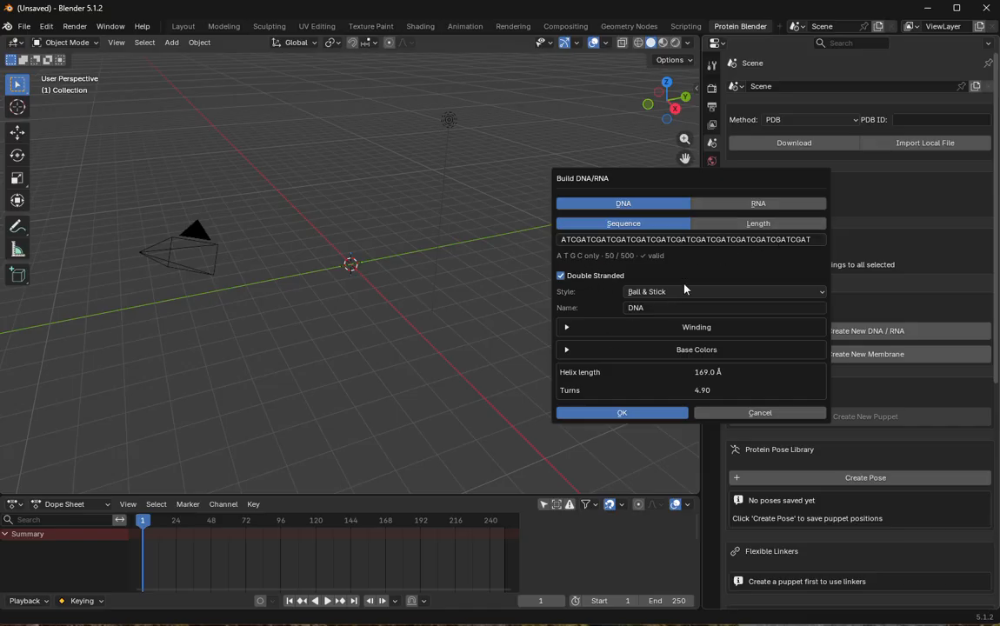
{"action": "left_click", "coordinate": [567, 329]}
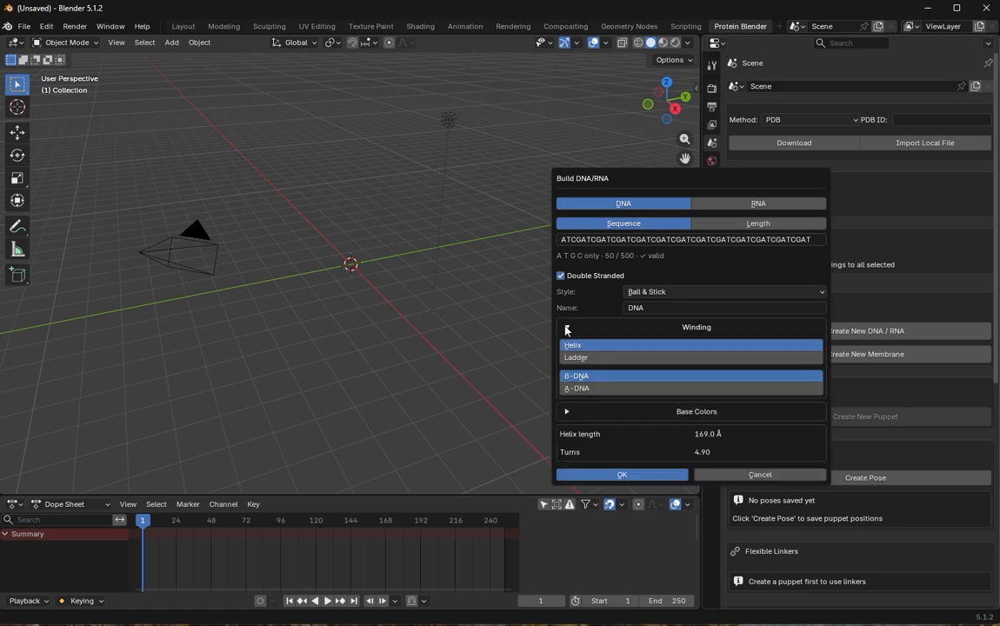
{"action": "left_click", "coordinate": [567, 329]}
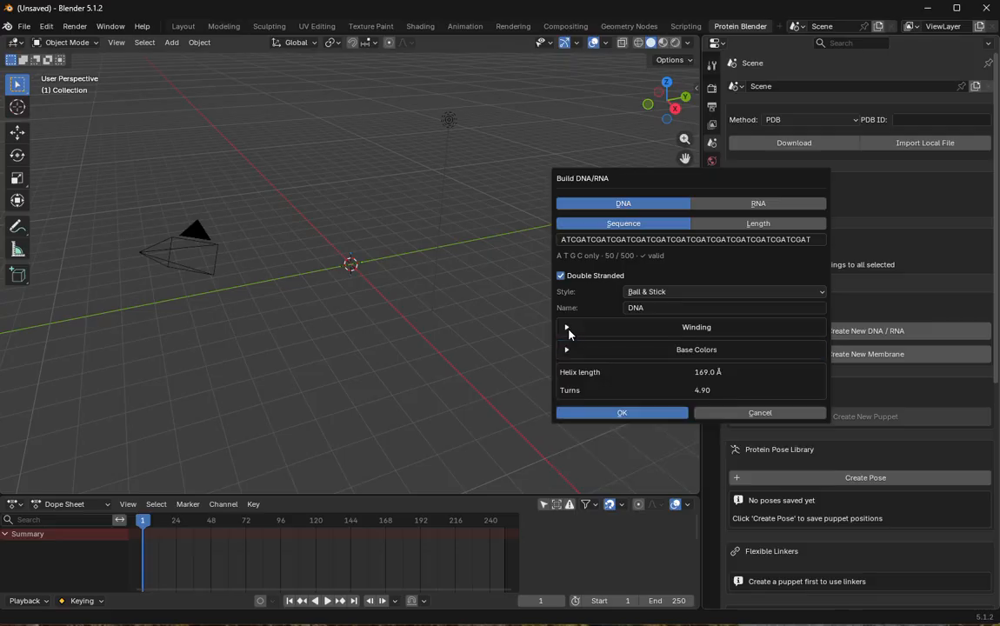
{"action": "left_click", "coordinate": [622, 413]}
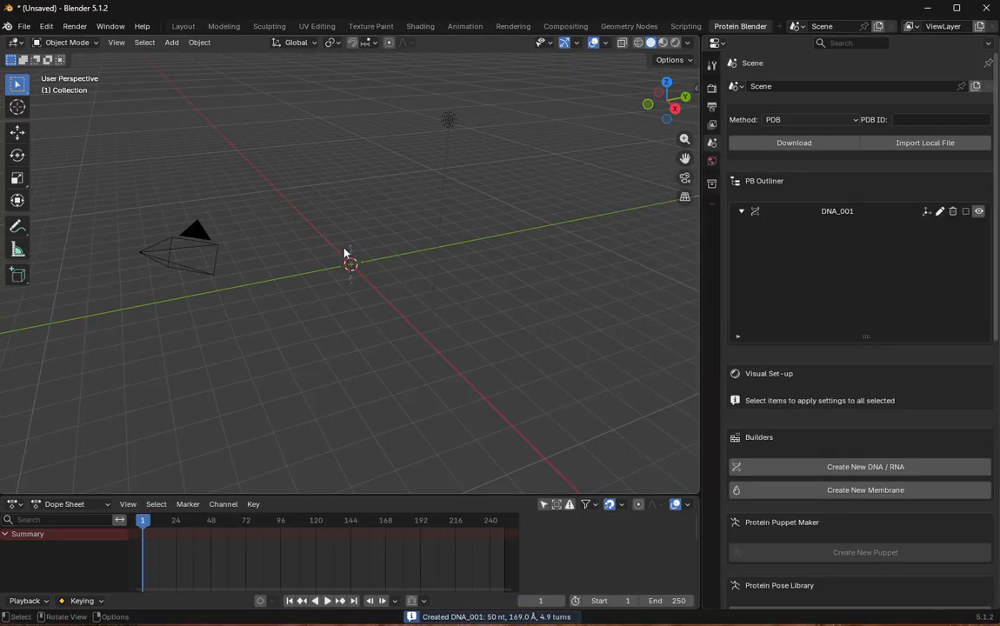
{"action": "left_click", "coordinate": [675, 42]}
{"action": "middle_click_drag", "start_coordinate": [270, 199], "coordinate": [426, 174]}
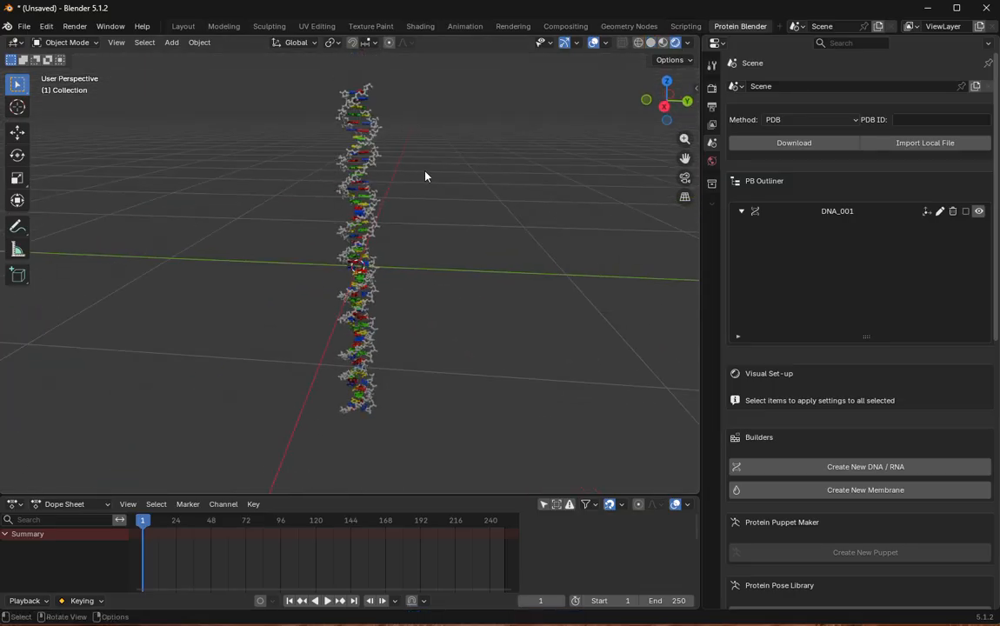
Step: Rebuild DNA_001 as a double-stranded RNA helix in Cartoon style
{"action": "left_click", "coordinate": [813, 210]}
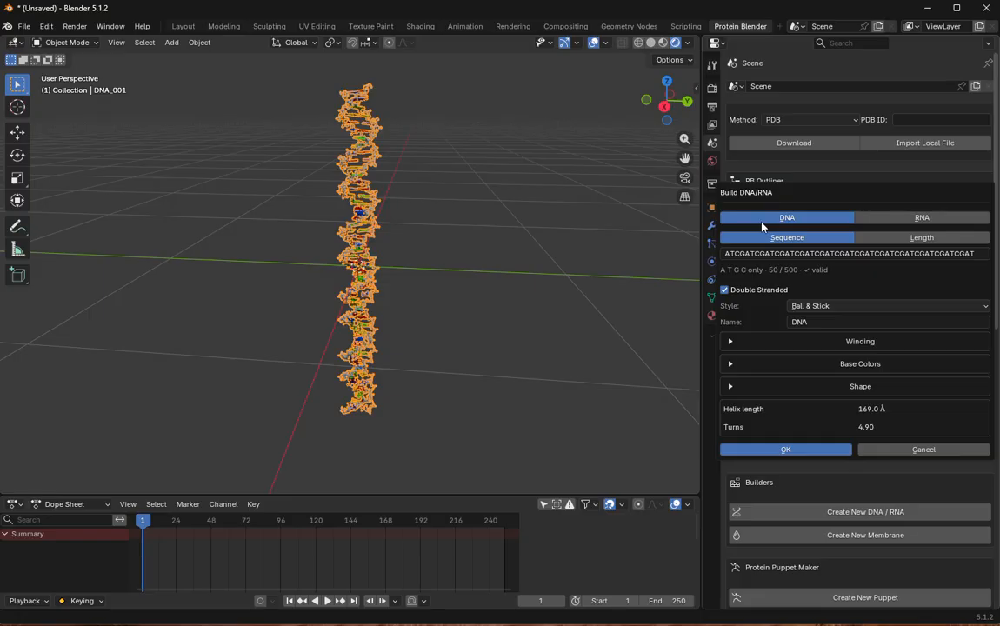
{"action": "left_click", "coordinate": [886, 217]}
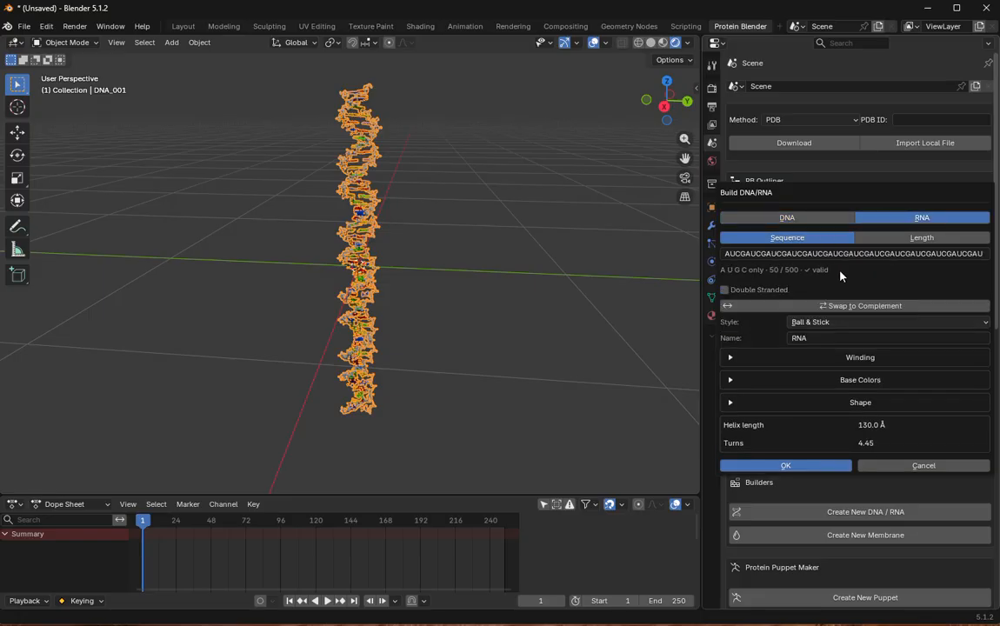
{"action": "left_click", "coordinate": [830, 321]}
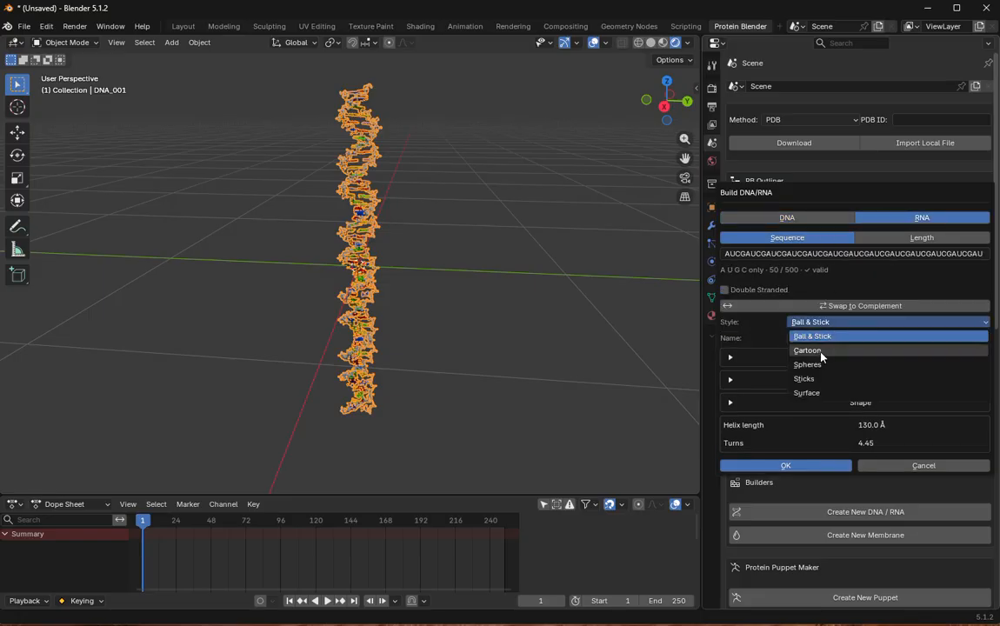
{"action": "left_click", "coordinate": [821, 351]}
{"action": "left_click", "coordinate": [739, 289]}
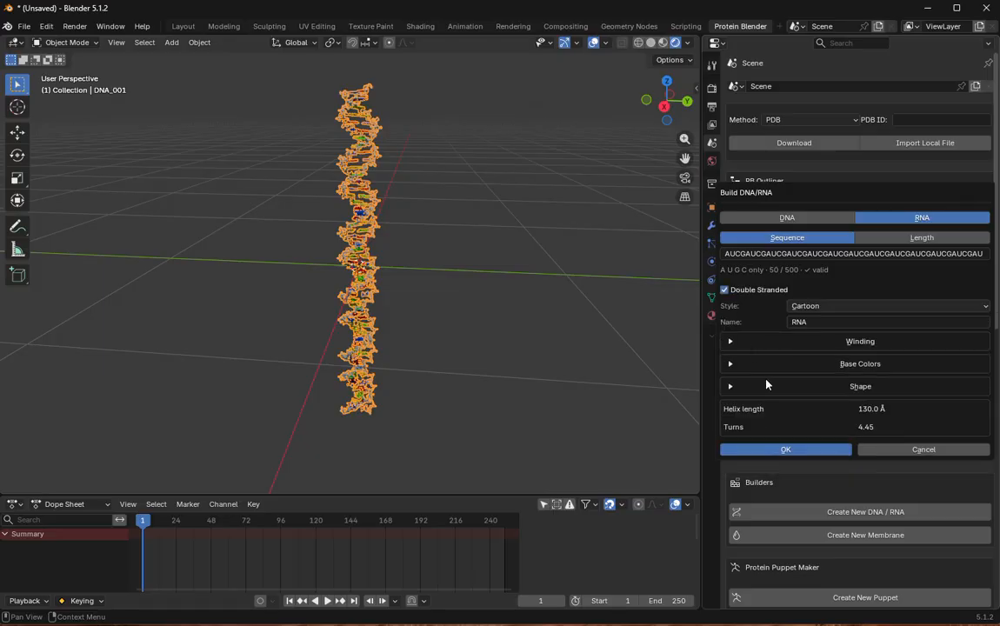
{"action": "left_click", "coordinate": [785, 449]}
{"action": "mouse_move", "coordinate": [423, 250]}
{"action": "middle_mouse_down"}
{"action": "mouse_move", "coordinate": [374, 234]}
{"action": "mouse_move", "coordinate": [434, 240]}
{"action": "middle_mouse_up"}
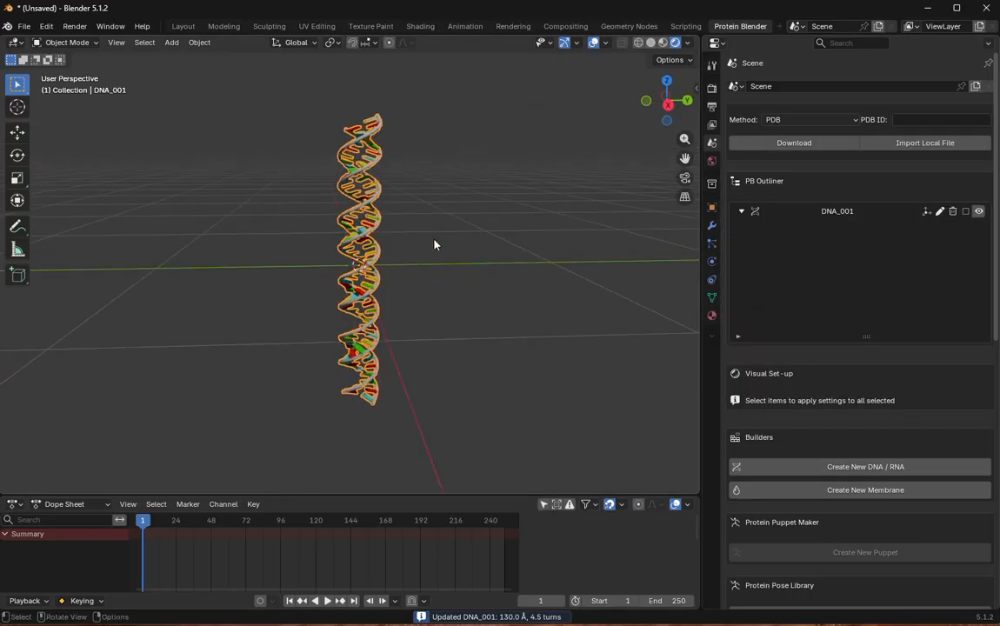
Step: Switch the molecule type of DNA_001 back to DNA, rebuild the Cartoon helix and deselect it
{"action": "left_click", "coordinate": [940, 215]}
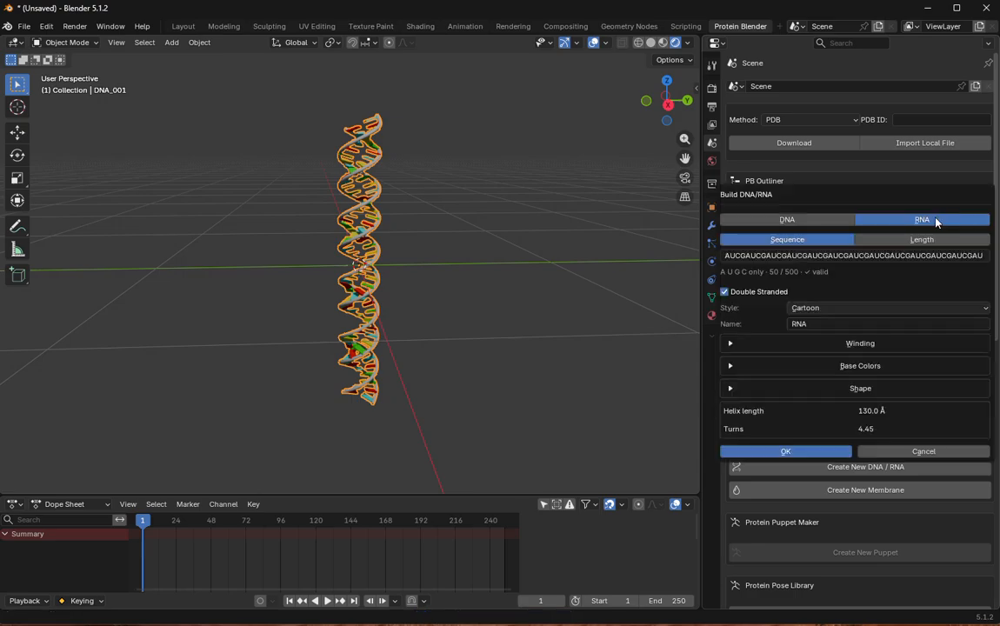
{"action": "left_click", "coordinate": [805, 222]}
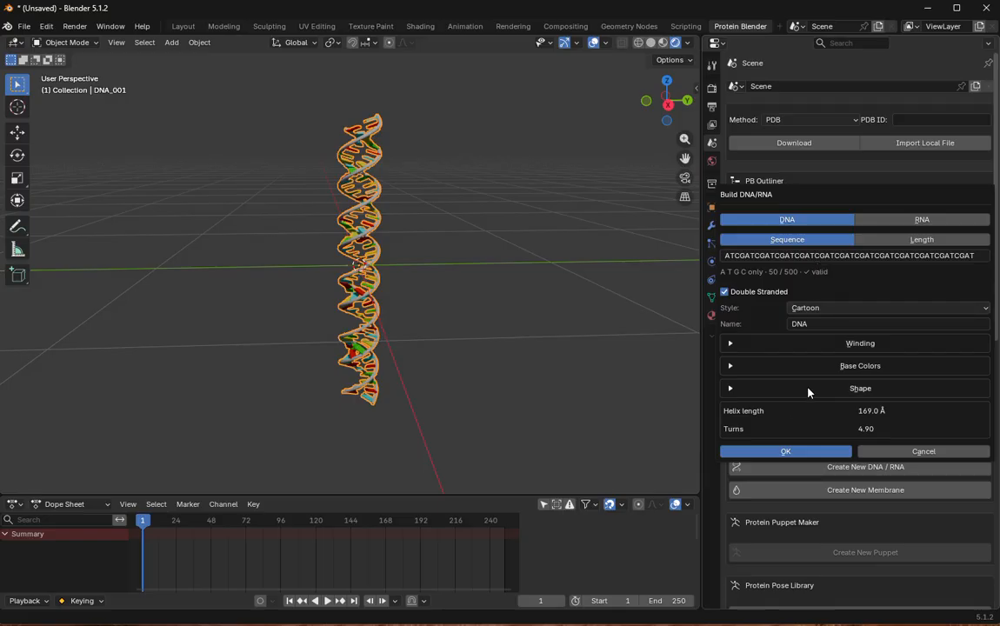
{"action": "left_click", "coordinate": [786, 451]}
{"action": "mouse_move", "coordinate": [434, 252]}
{"action": "middle_mouse_down"}
{"action": "mouse_move", "coordinate": [408, 236]}
{"action": "mouse_move", "coordinate": [448, 242]}
{"action": "middle_mouse_up"}
{"action": "scroll", "coordinate": [444, 241], "scroll_direction": "up", "scroll_amount": 2}
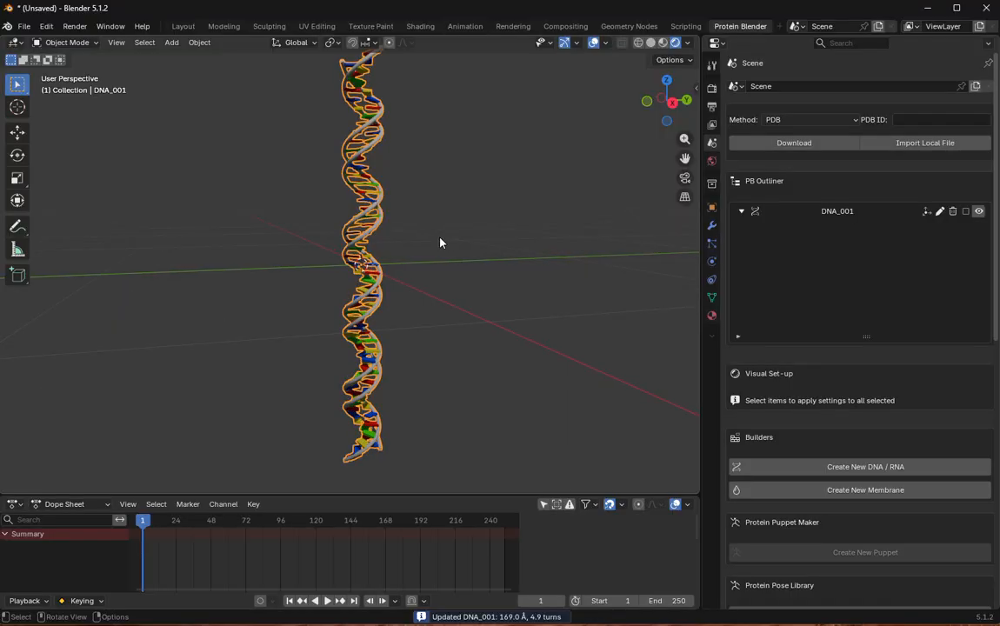
{"action": "left_click", "coordinate": [435, 228]}
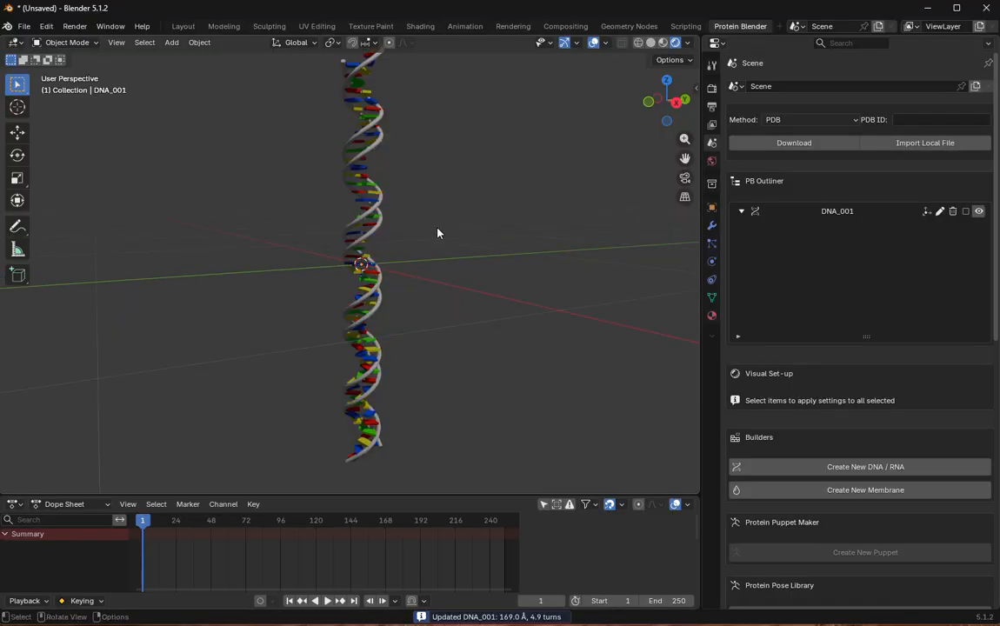
{"action": "middle_click_drag", "start_coordinate": [440, 234], "coordinate": [318, 261]}
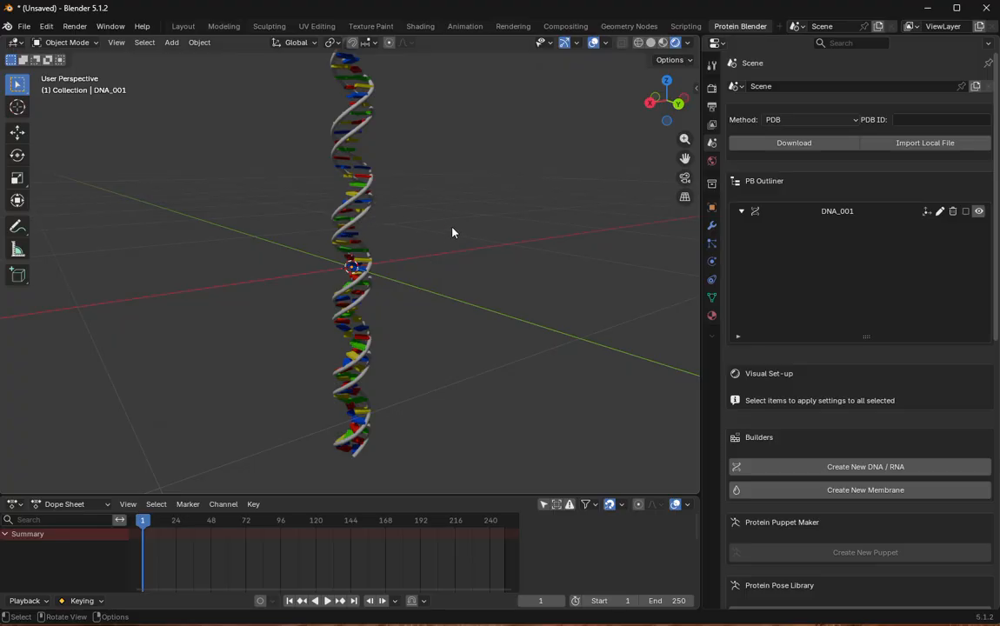
{"action": "mouse_move", "coordinate": [542, 172]}
{"action": "middle_mouse_down"}
{"action": "mouse_move", "coordinate": [513, 161]}
{"action": "mouse_move", "coordinate": [531, 157]}
{"action": "middle_mouse_up"}
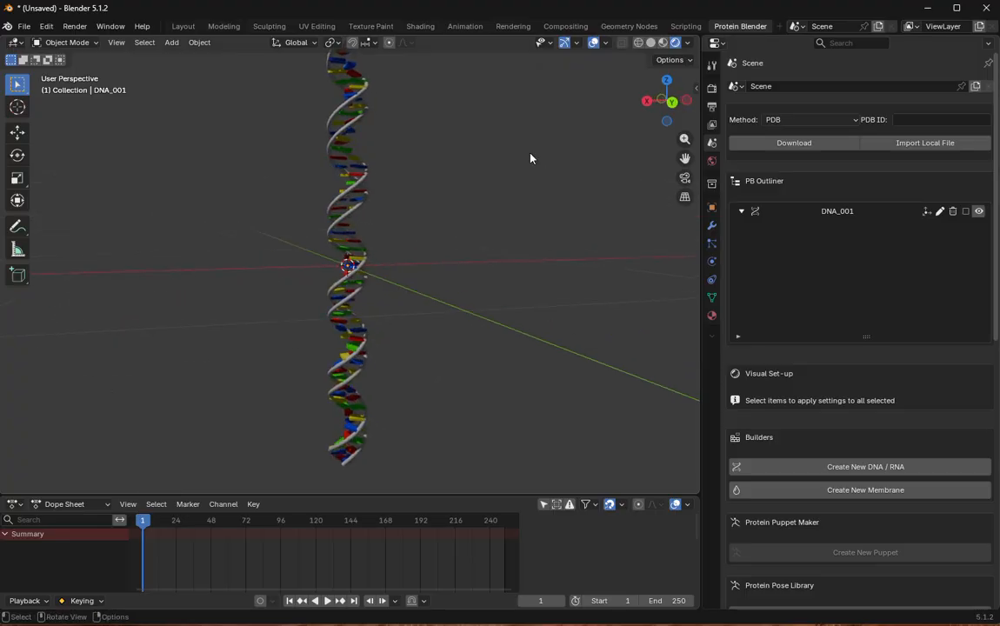
Step: Download the protein structure with PDB ID 1TGH using the PDB method
{"action": "left_click", "coordinate": [827, 121]}
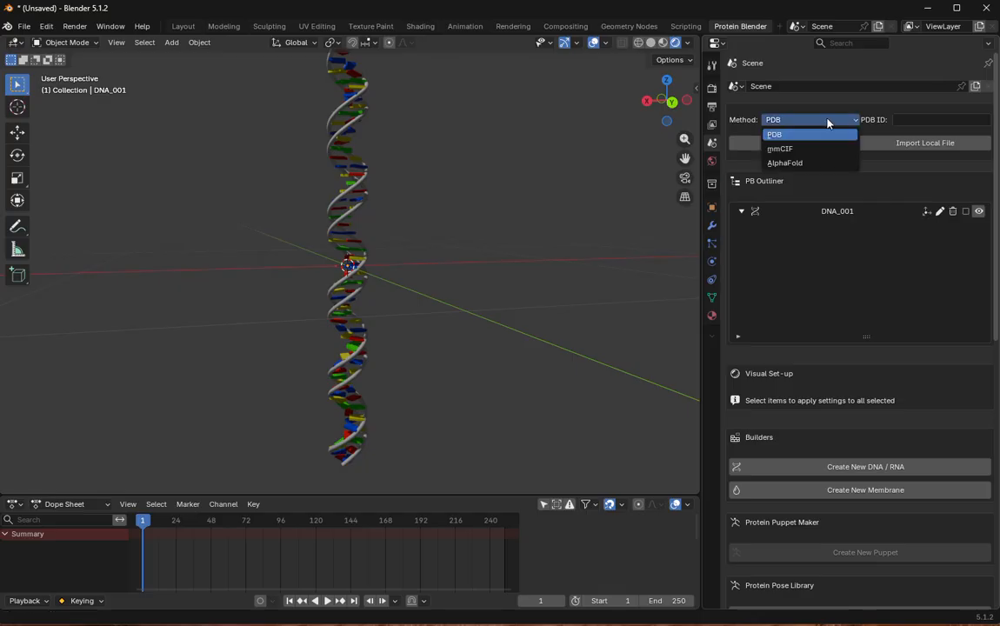
{"action": "left_click", "coordinate": [907, 124]}
{"action": "left_click", "coordinate": [913, 122]}
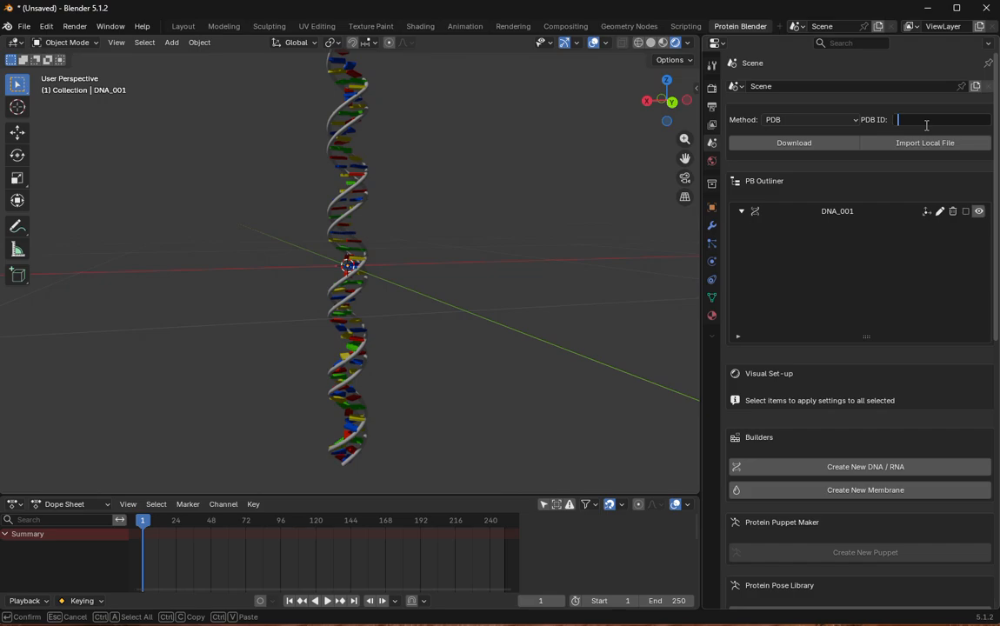
{"action": "type", "text": "1TGH"}
{"action": "left_click", "coordinate": [791, 146]}
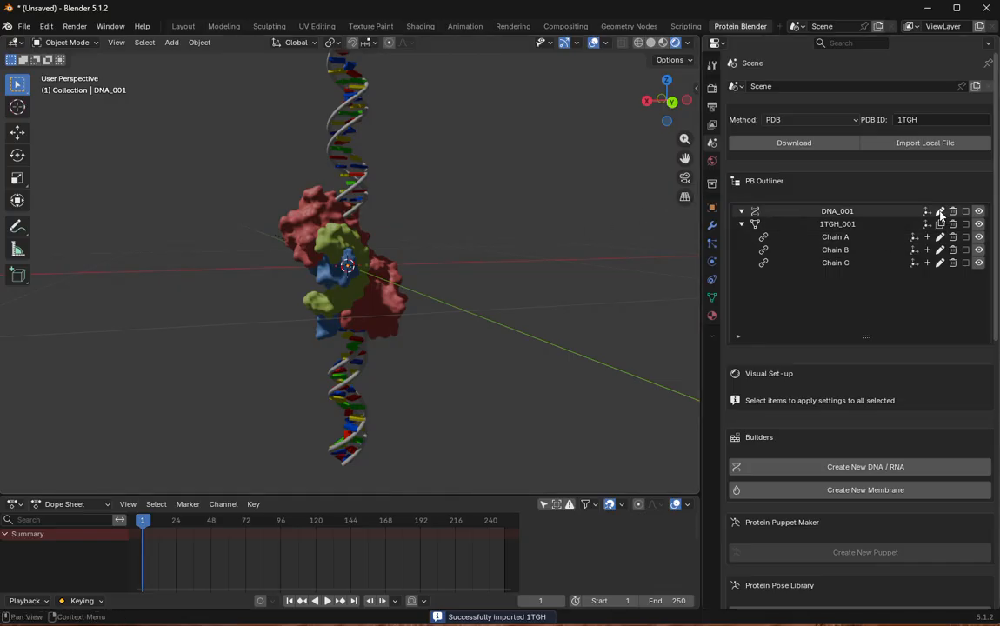
Step: Hide DNA_001 and examine Chain C and Chain B of the imported 1TGH structure
{"action": "left_click", "coordinate": [982, 213]}
{"action": "scroll", "coordinate": [531, 219], "scroll_direction": "up", "scroll_amount": 3}
{"action": "middle_click_drag", "start_coordinate": [509, 237], "coordinate": [375, 230]}
{"action": "left_click", "coordinate": [346, 201]}
{"action": "middle_click_drag", "start_coordinate": [377, 313], "coordinate": [335, 266]}
{"action": "left_click", "coordinate": [297, 241]}
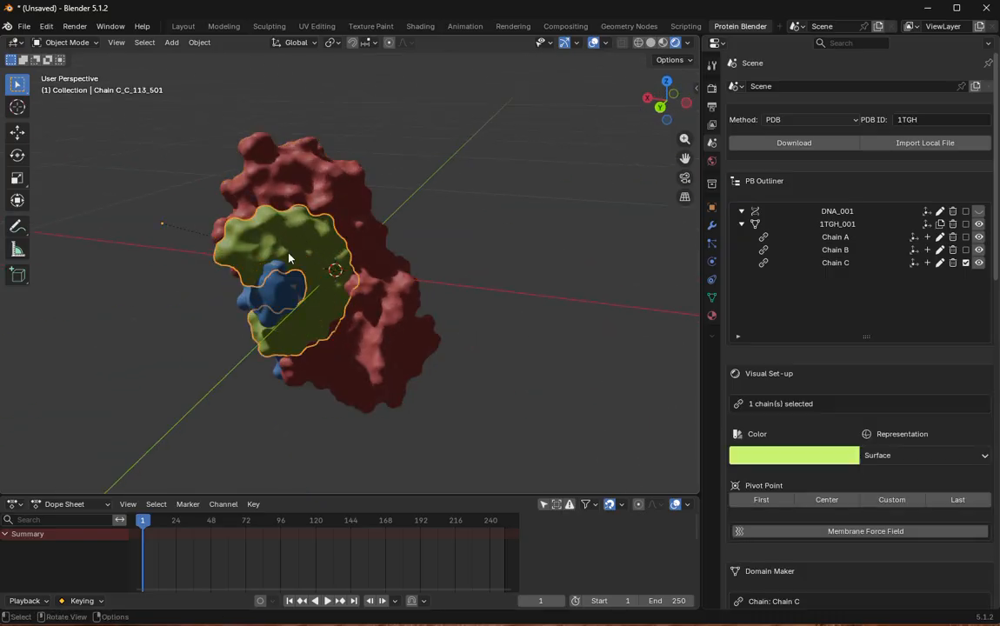
{"action": "left_click", "coordinate": [261, 287]}
{"action": "middle_click_drag", "start_coordinate": [357, 330], "coordinate": [609, 254]}
{"action": "left_click", "coordinate": [548, 299]}
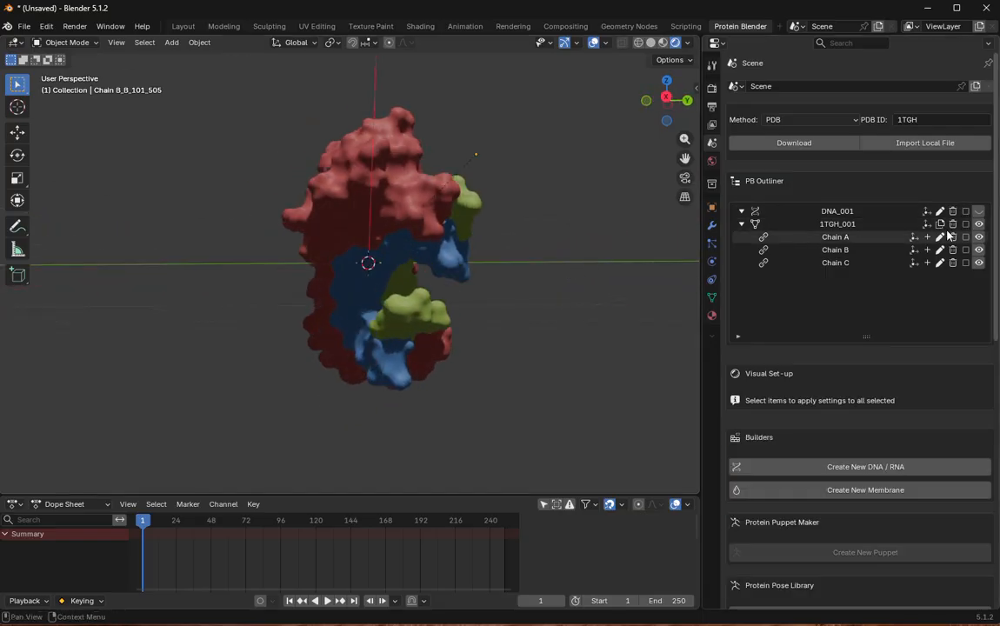
Step: Hide Chain A temporarily to examine the two remaining chains, and show Chain A and DNA_001 again
{"action": "left_click", "coordinate": [978, 236]}
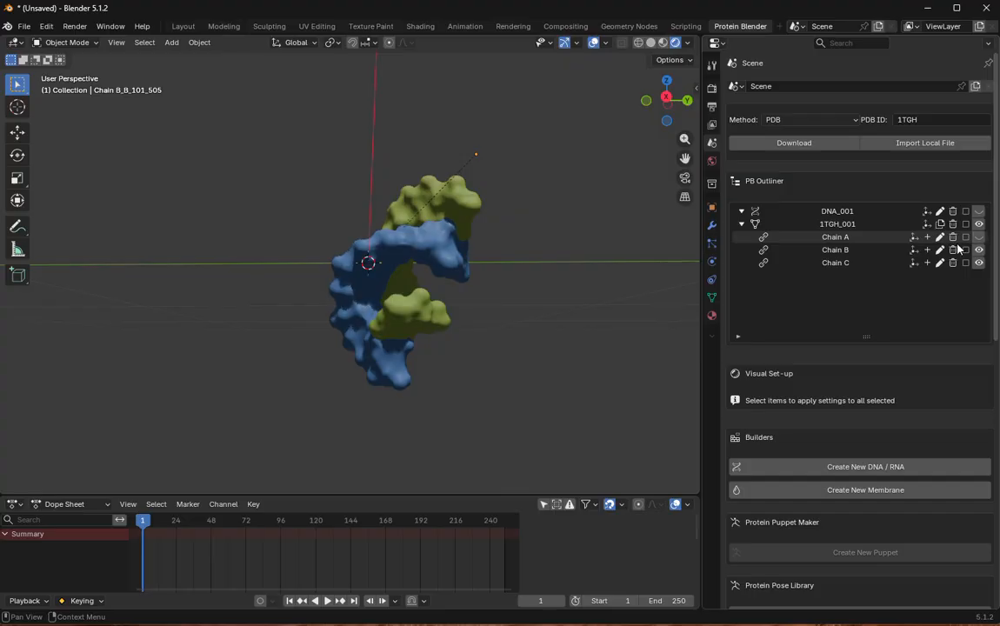
{"action": "middle_click_drag", "start_coordinate": [436, 257], "coordinate": [395, 274]}
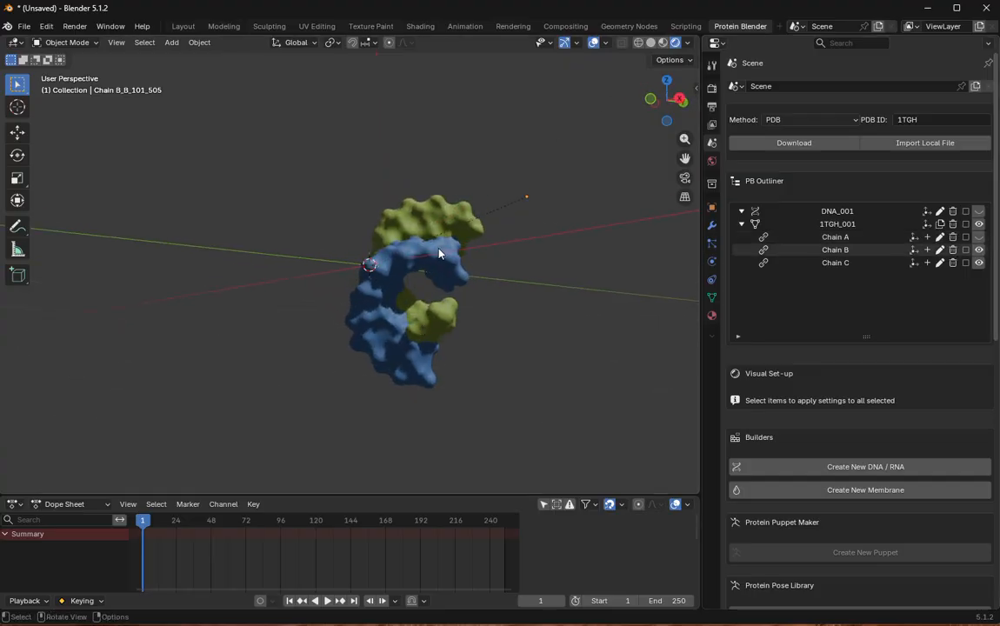
{"action": "middle_click_drag", "start_coordinate": [553, 274], "coordinate": [658, 256]}
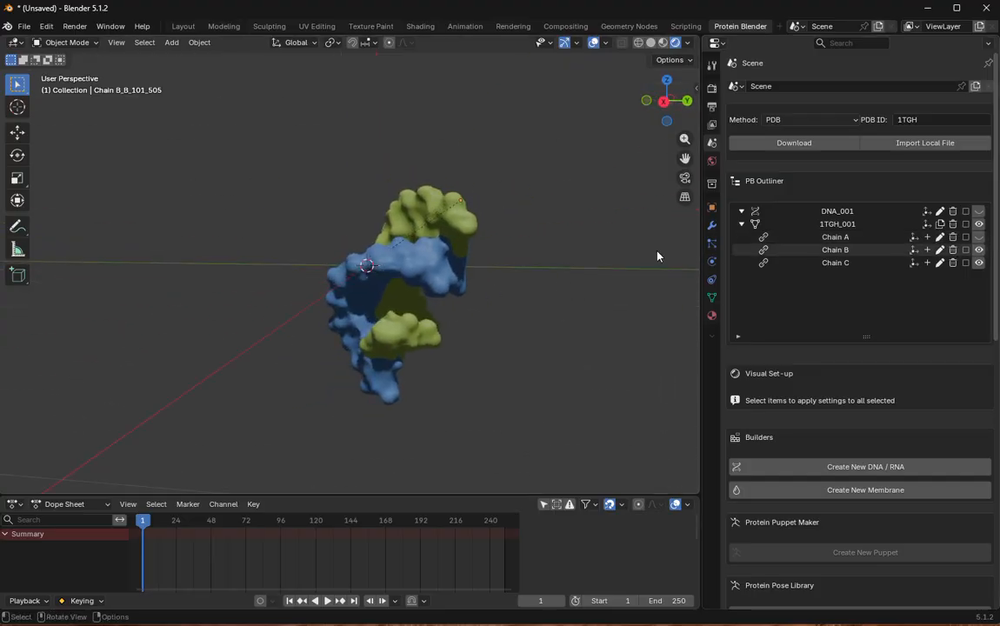
{"action": "left_click", "coordinate": [977, 238]}
{"action": "middle_click_drag", "start_coordinate": [435, 283], "coordinate": [409, 266]}
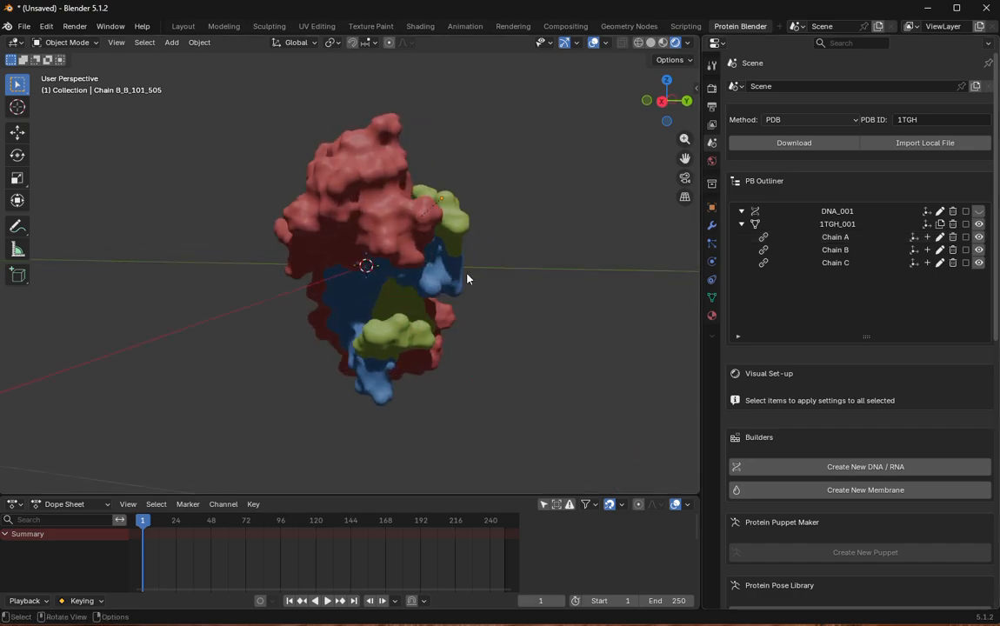
{"action": "left_click", "coordinate": [978, 211]}
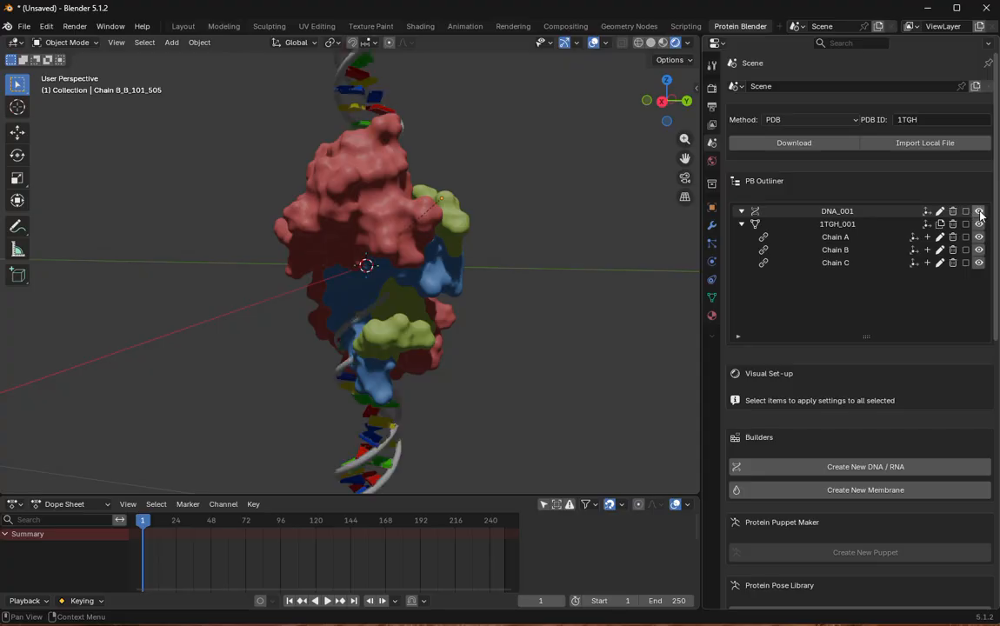
{"action": "middle_click_drag", "start_coordinate": [413, 242], "coordinate": [522, 289]}
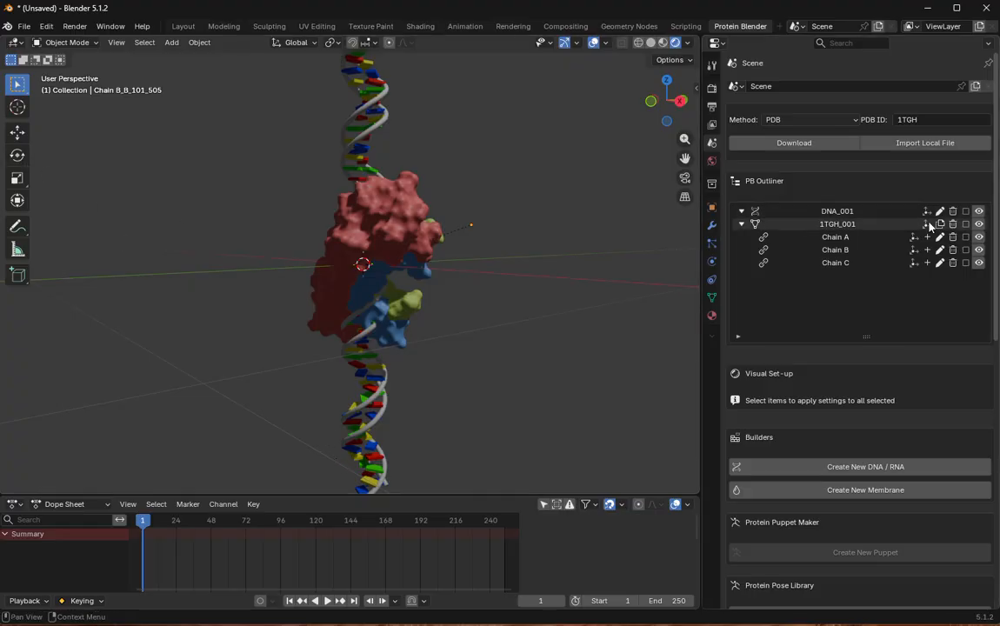
Step: Select the whole 1TGH_001 protein with its three chains and move it slightly sideways relative to the DNA helix
{"action": "left_click", "coordinate": [965, 224]}
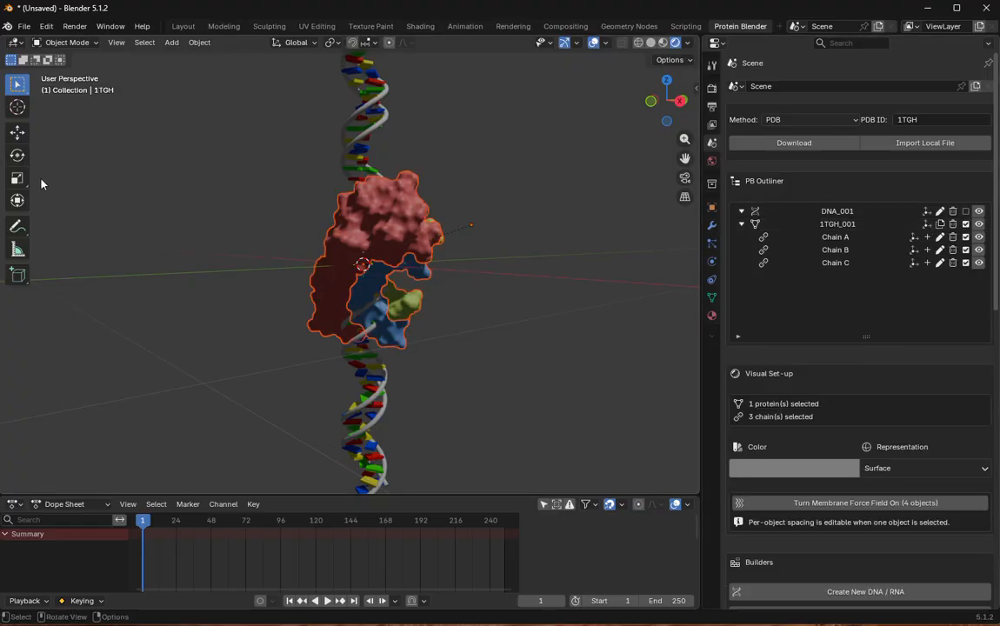
{"action": "left_click", "coordinate": [18, 133]}
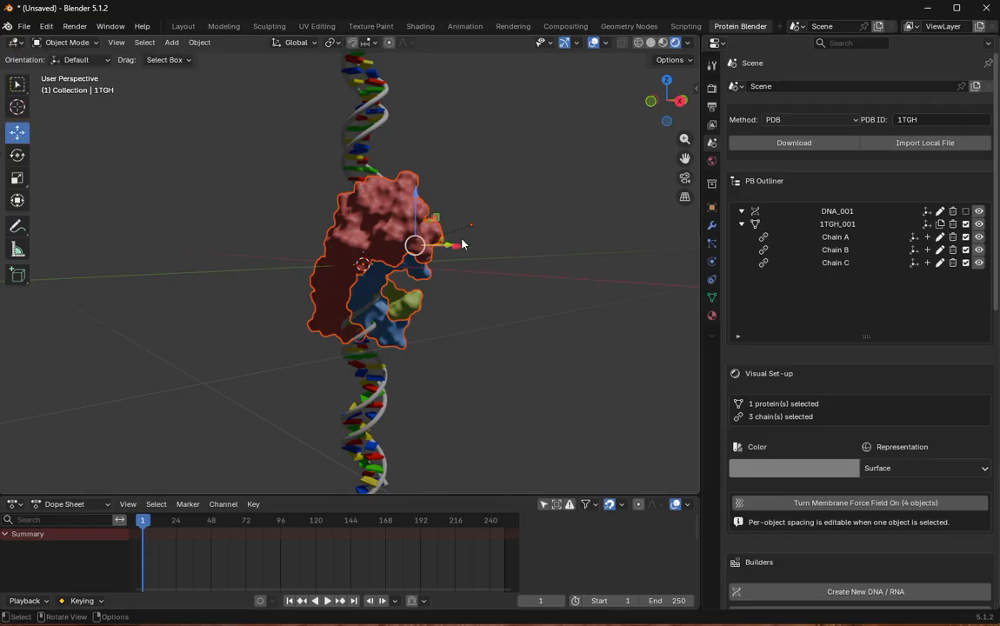
{"action": "left_click_drag", "start_coordinate": [458, 244], "coordinate": [435, 240]}
{"action": "middle_click_drag", "start_coordinate": [434, 240], "coordinate": [290, 334]}
{"action": "middle_click_drag", "start_coordinate": [366, 324], "coordinate": [252, 198]}
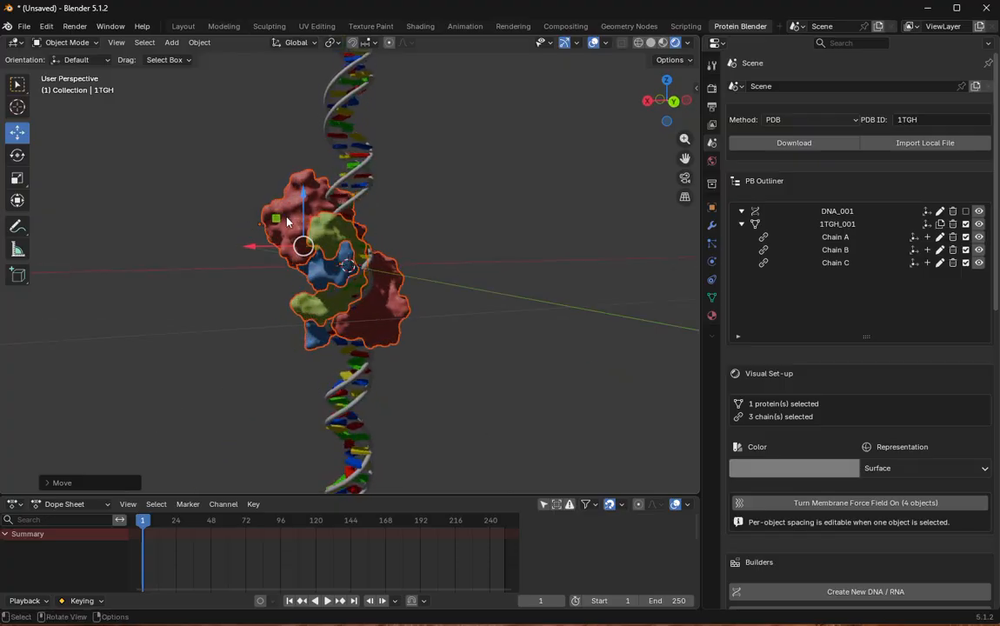
Step: Rotate the 1TGH_001 protein slightly to line it up with the DNA helix, and deselect it
{"action": "left_click", "coordinate": [21, 154]}
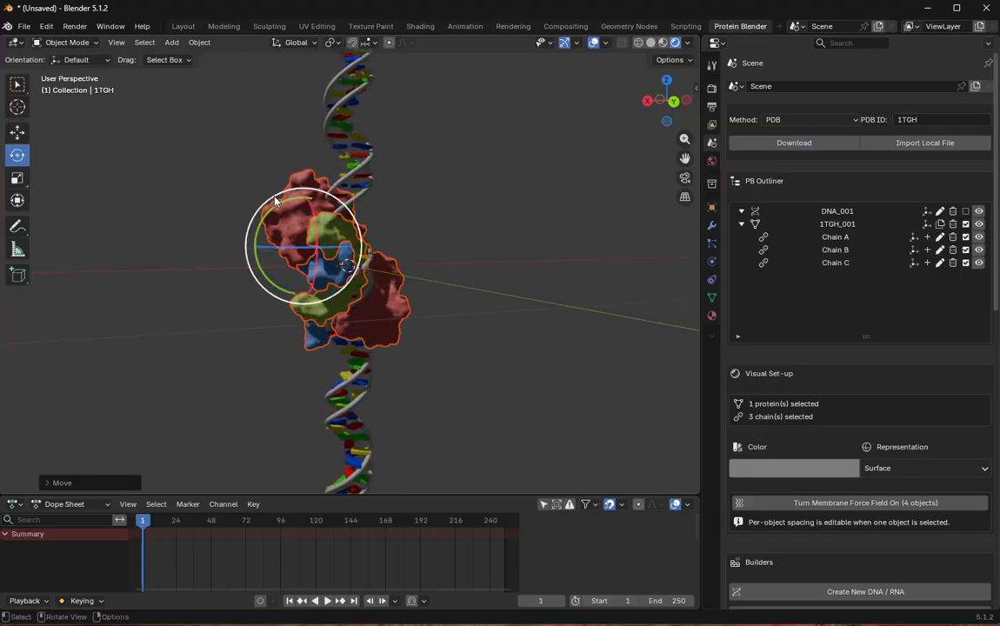
{"action": "left_click_drag", "start_coordinate": [278, 196], "coordinate": [261, 222]}
{"action": "mouse_move", "coordinate": [240, 374]}
{"action": "middle_mouse_down"}
{"action": "mouse_move", "coordinate": [259, 384]}
{"action": "mouse_move", "coordinate": [307, 372]}
{"action": "mouse_move", "coordinate": [257, 378]}
{"action": "middle_mouse_up"}
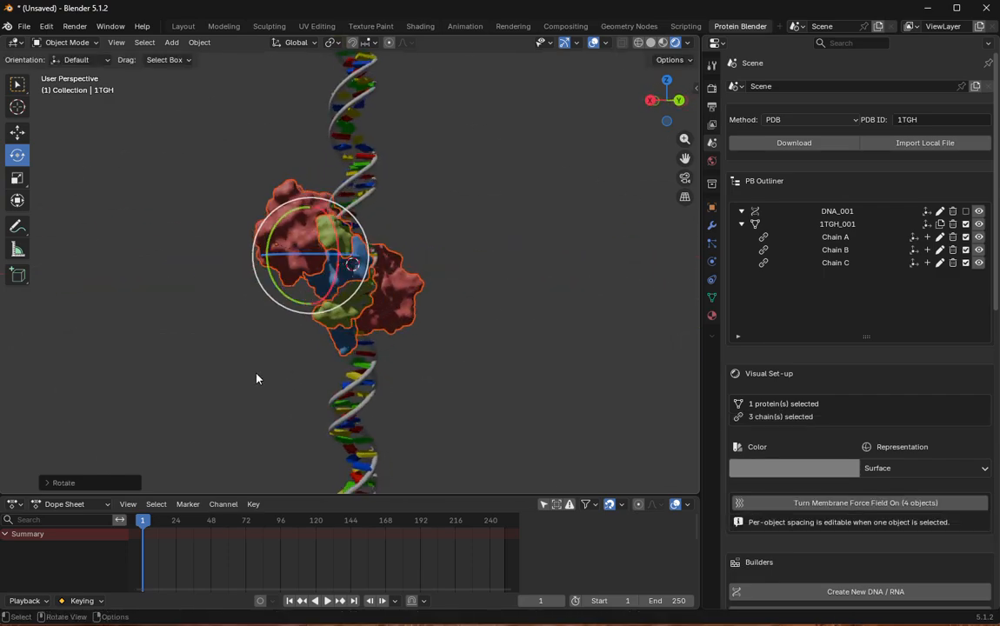
{"action": "left_click", "coordinate": [256, 377]}
{"action": "middle_click_drag", "start_coordinate": [259, 306], "coordinate": [296, 272]}
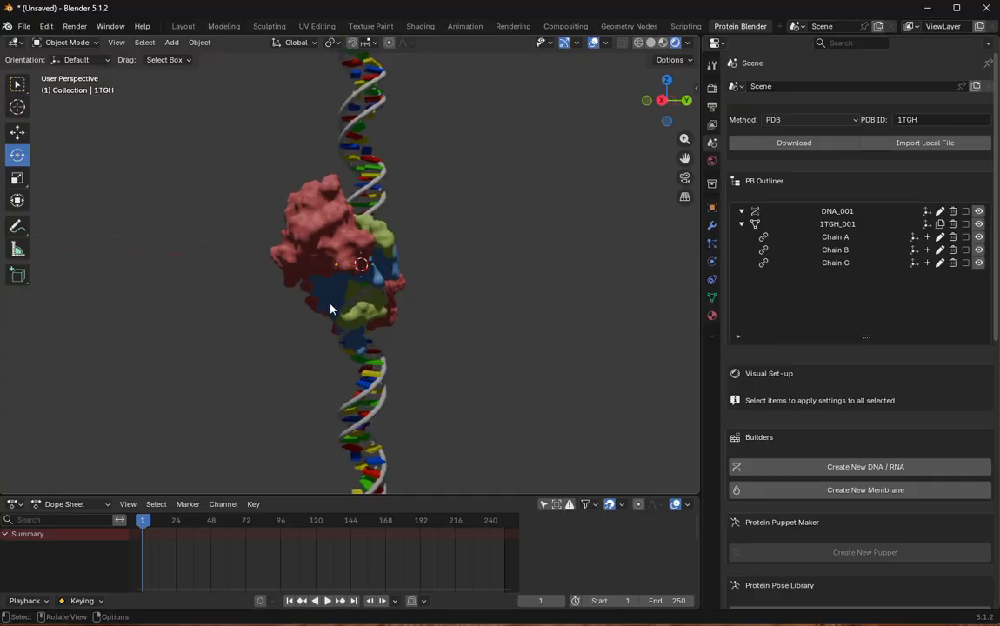
Step: Select the whole 1TGH_001 protein with its three chains and create a puppet from it named TBP
{"action": "left_click", "coordinate": [967, 228]}
{"action": "middle_click_drag", "start_coordinate": [277, 248], "coordinate": [493, 328]}
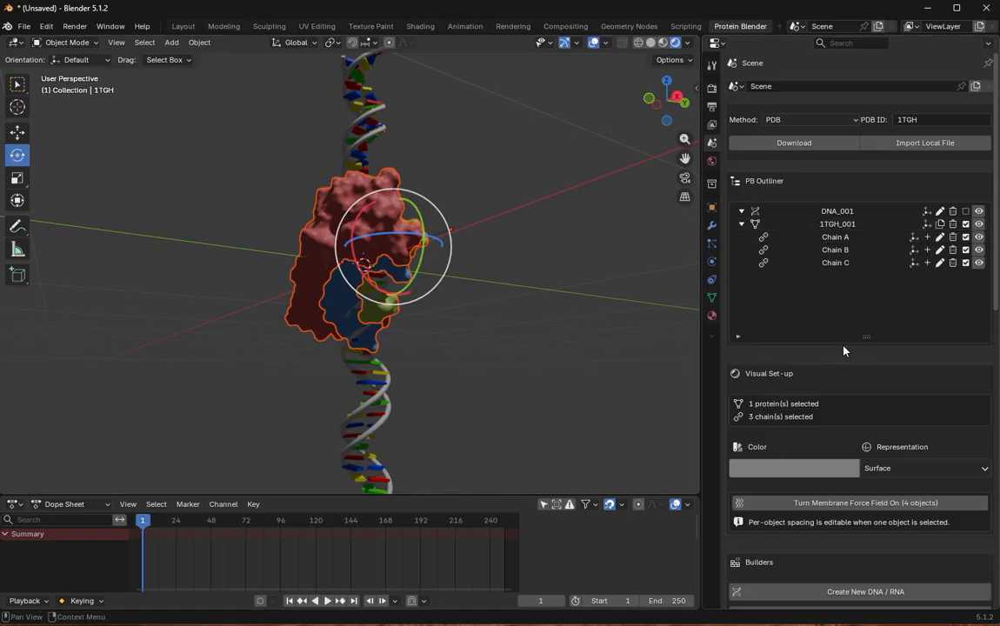
{"action": "scroll", "coordinate": [843, 350], "scroll_direction": "down", "scroll_amount": 5}
{"action": "scroll", "coordinate": [843, 351], "scroll_direction": "down", "scroll_amount": 4}
{"action": "left_click", "coordinate": [809, 317]}
{"action": "left_click", "coordinate": [817, 325]}
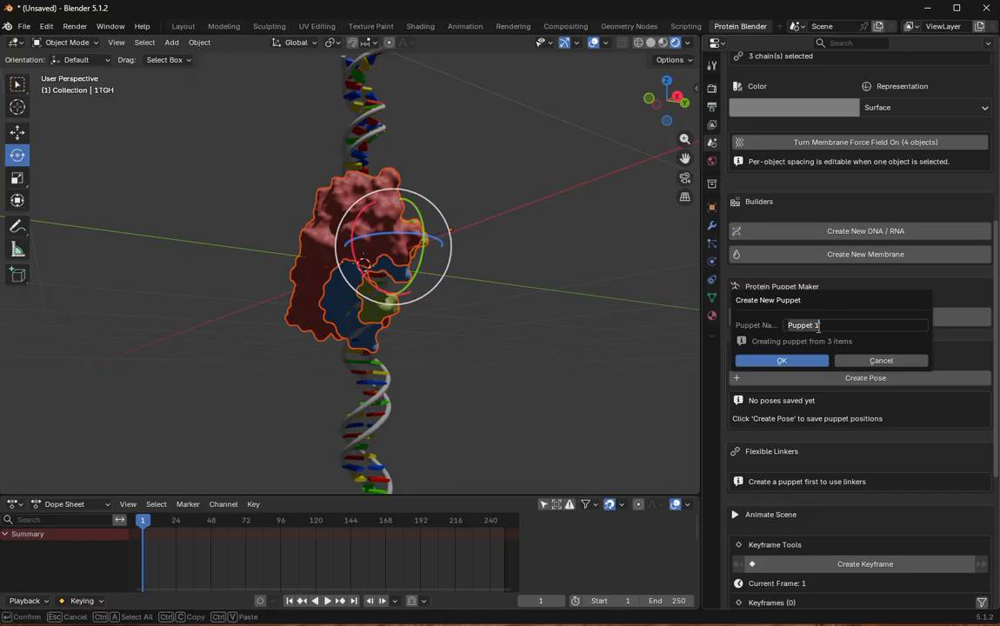
{"action": "left_click_drag", "start_coordinate": [818, 327], "coordinate": [773, 325]}
{"action": "type", "text": "TBP"}
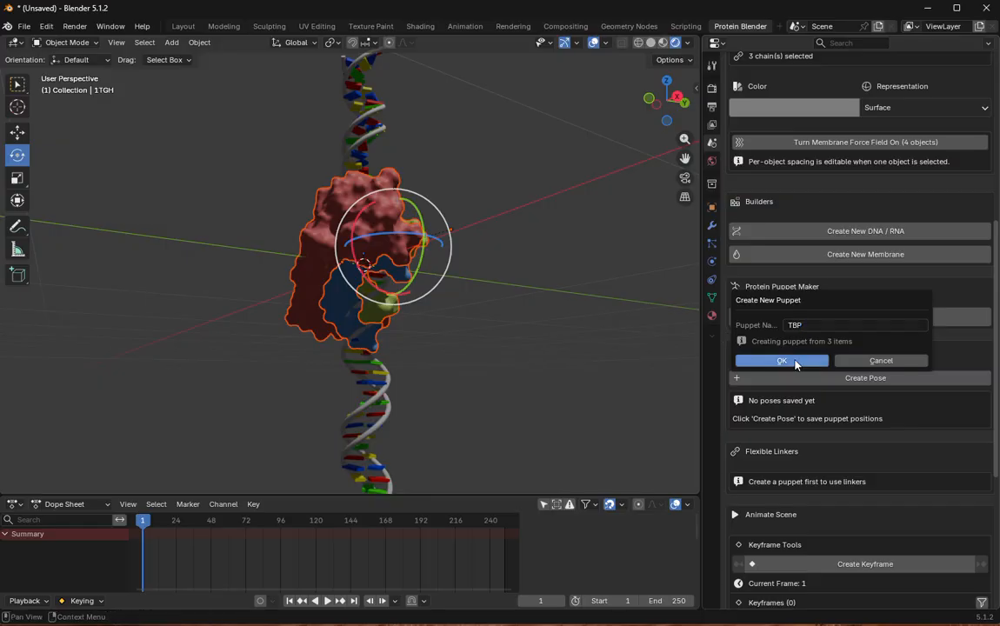
{"action": "left_click", "coordinate": [781, 359]}
{"action": "left_click", "coordinate": [785, 359]}
Step: Create a keyframe for the TBP puppet at frame 120
{"action": "left_click_drag", "start_coordinate": [387, 520], "coordinate": [315, 538]}
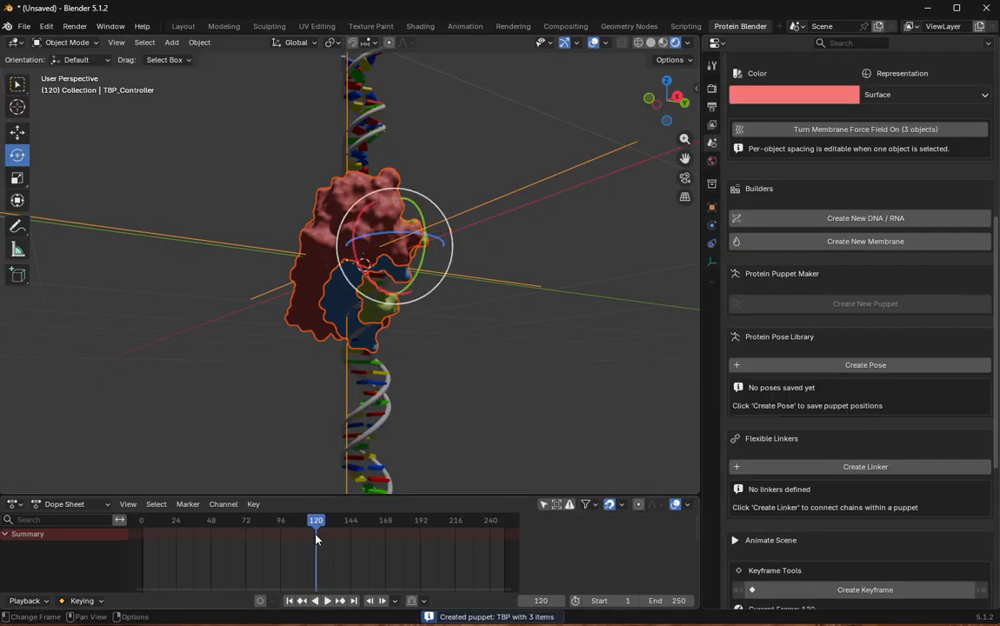
{"action": "left_click", "coordinate": [841, 591]}
{"action": "left_click", "coordinate": [677, 538]}
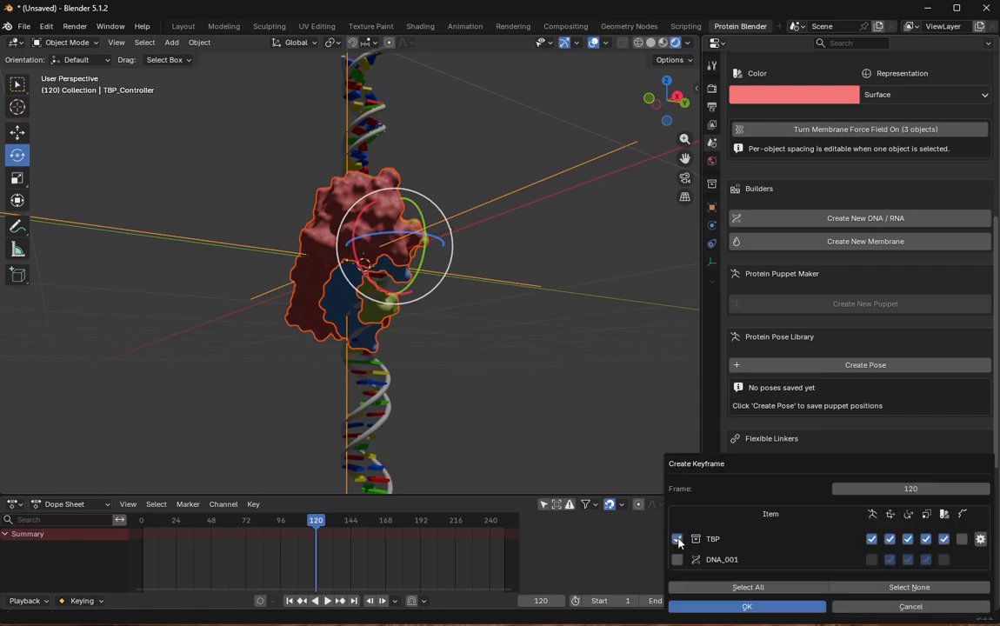
{"action": "left_click", "coordinate": [746, 607]}
{"action": "middle_click_drag", "start_coordinate": [578, 393], "coordinate": [417, 274]}
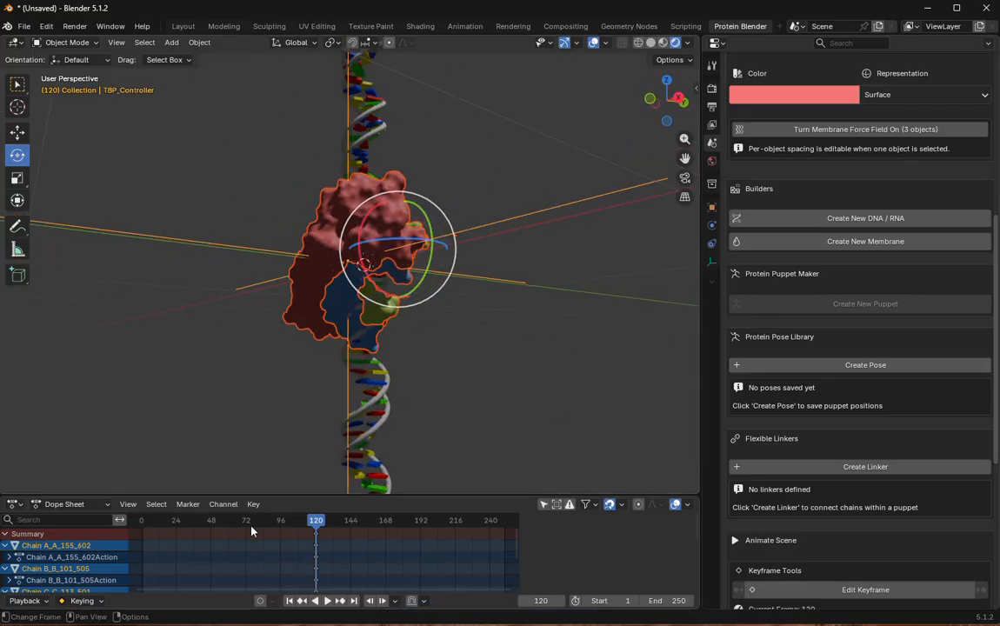
Step: Go to frame 96 and move the TBP puppet sideways along two axes, away from the DNA helix
{"action": "left_click", "coordinate": [280, 523]}
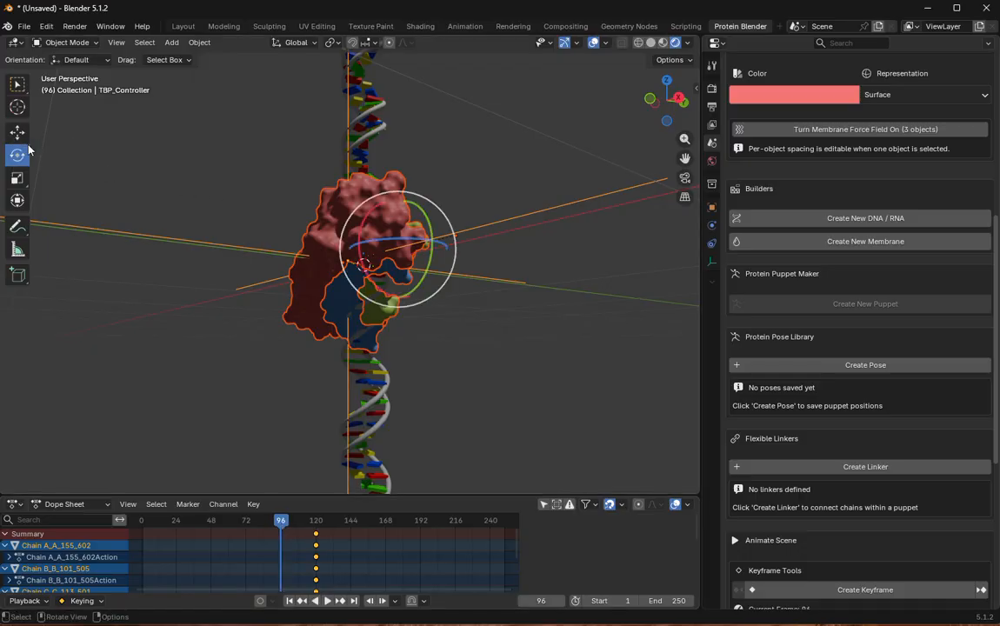
{"action": "middle_click_drag", "start_coordinate": [353, 296], "coordinate": [307, 363]}
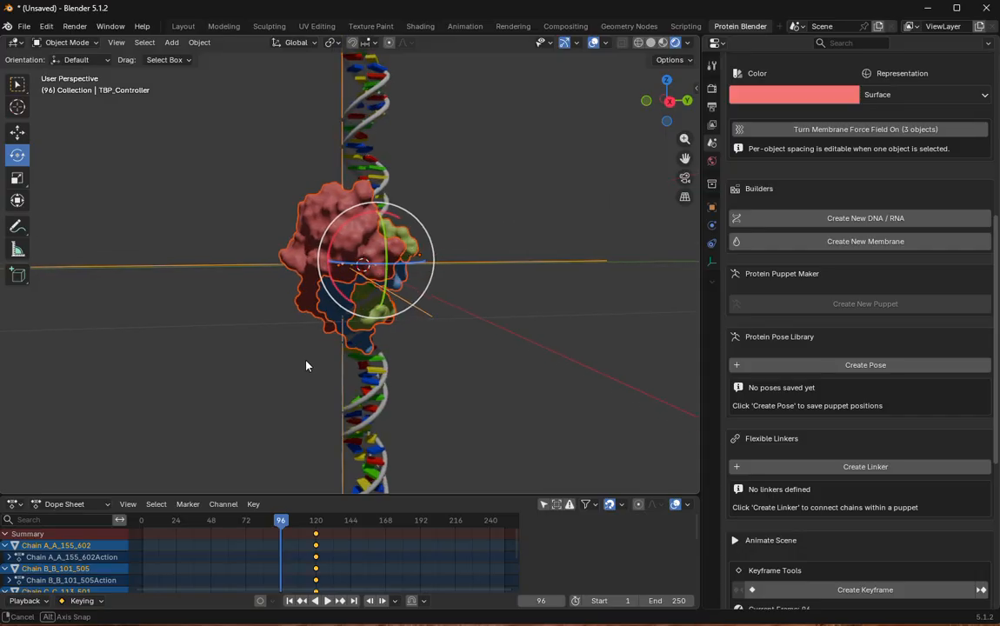
{"action": "left_click", "coordinate": [16, 132]}
{"action": "middle_click_drag", "start_coordinate": [248, 360], "coordinate": [350, 357]}
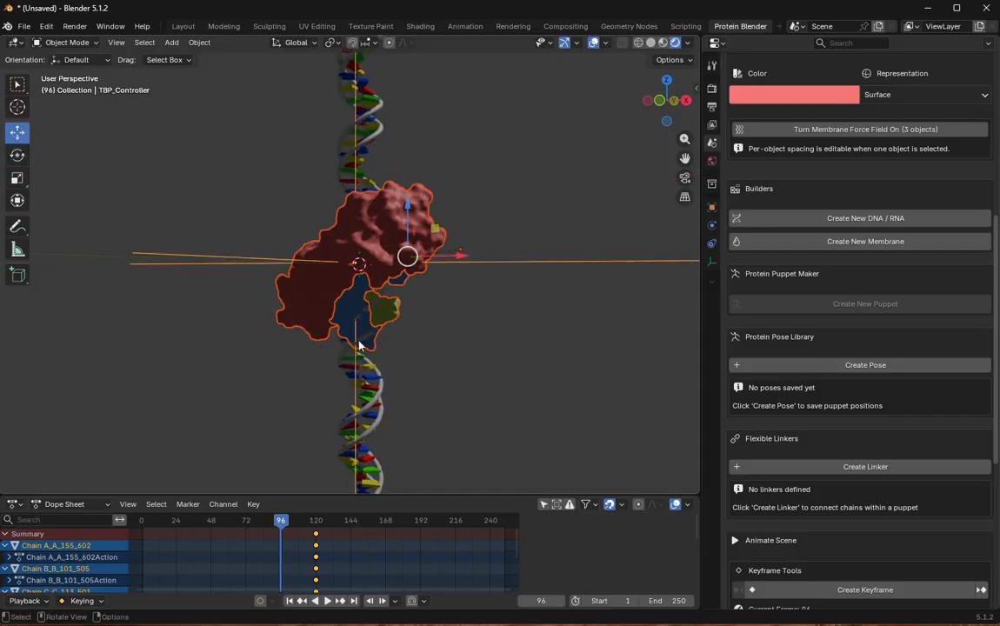
{"action": "left_click_drag", "start_coordinate": [451, 256], "coordinate": [427, 254]}
{"action": "middle_click_drag", "start_coordinate": [506, 304], "coordinate": [332, 312]}
{"action": "middle_click_drag", "start_coordinate": [359, 250], "coordinate": [404, 334]}
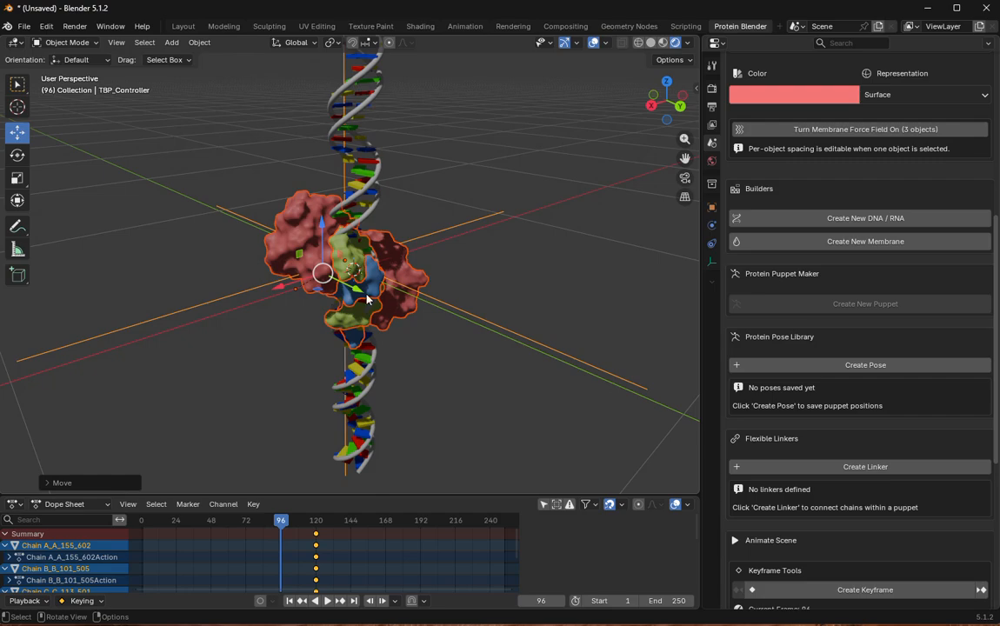
{"action": "left_click_drag", "start_coordinate": [362, 296], "coordinate": [345, 278]}
{"action": "middle_click_drag", "start_coordinate": [306, 266], "coordinate": [316, 359]}
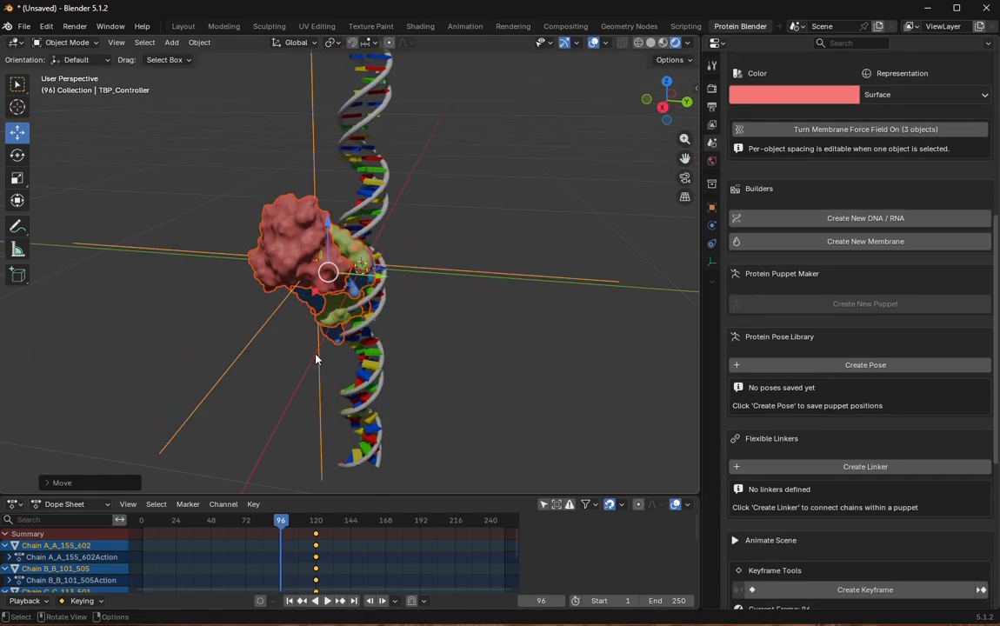
Step: Rotate the TBP puppet about two axes so it tilts relative to the DNA helix, and keyframe TBP at frame 96
{"action": "left_click", "coordinate": [16, 155]}
{"action": "left_click_drag", "start_coordinate": [318, 267], "coordinate": [296, 285]}
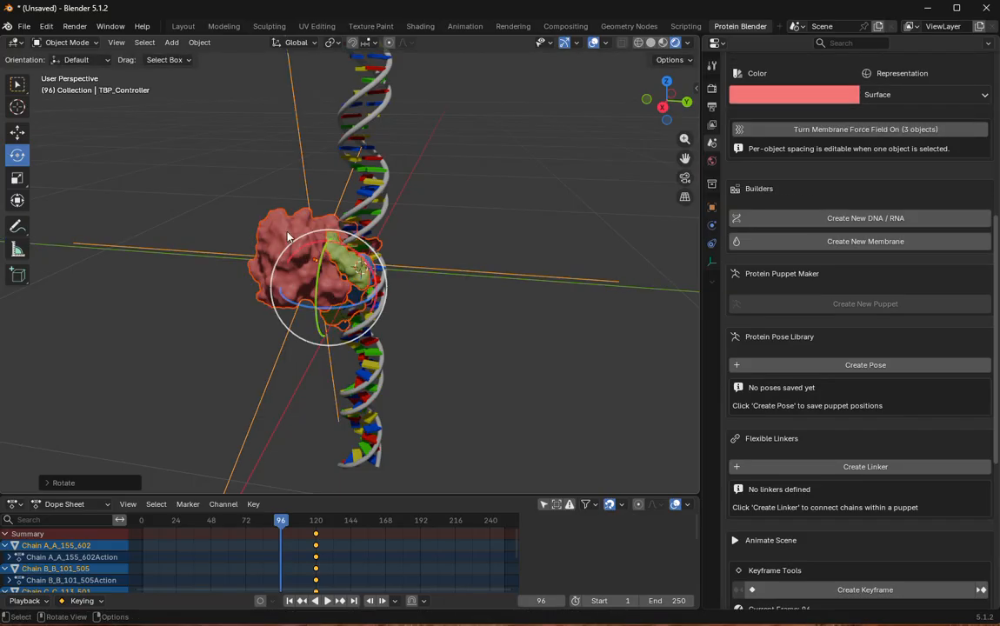
{"action": "middle_click_drag", "start_coordinate": [289, 287], "coordinate": [387, 339]}
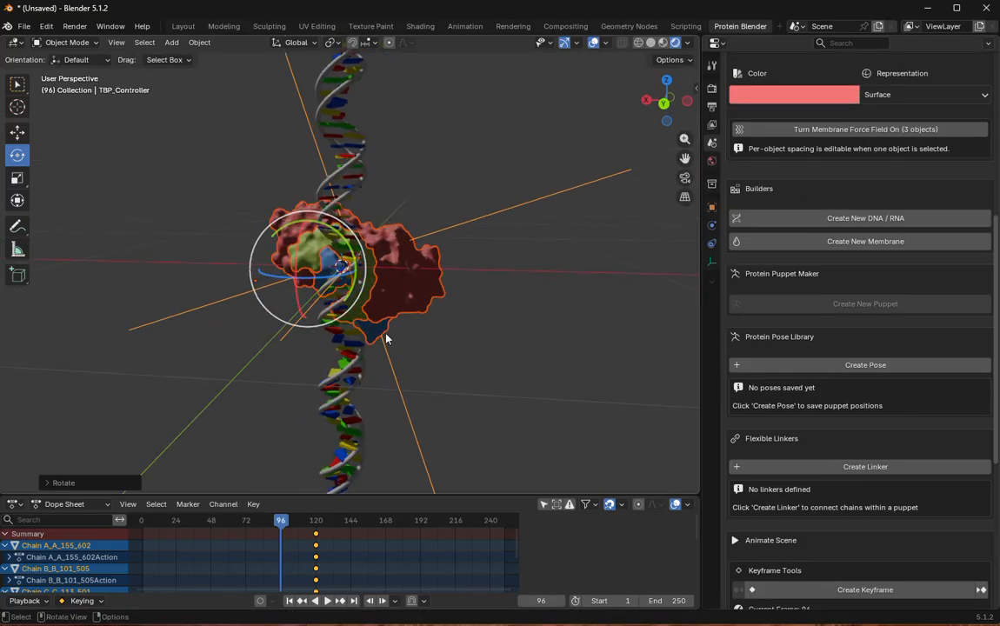
{"action": "left_click_drag", "start_coordinate": [356, 252], "coordinate": [366, 266]}
{"action": "middle_click_drag", "start_coordinate": [367, 283], "coordinate": [434, 314]}
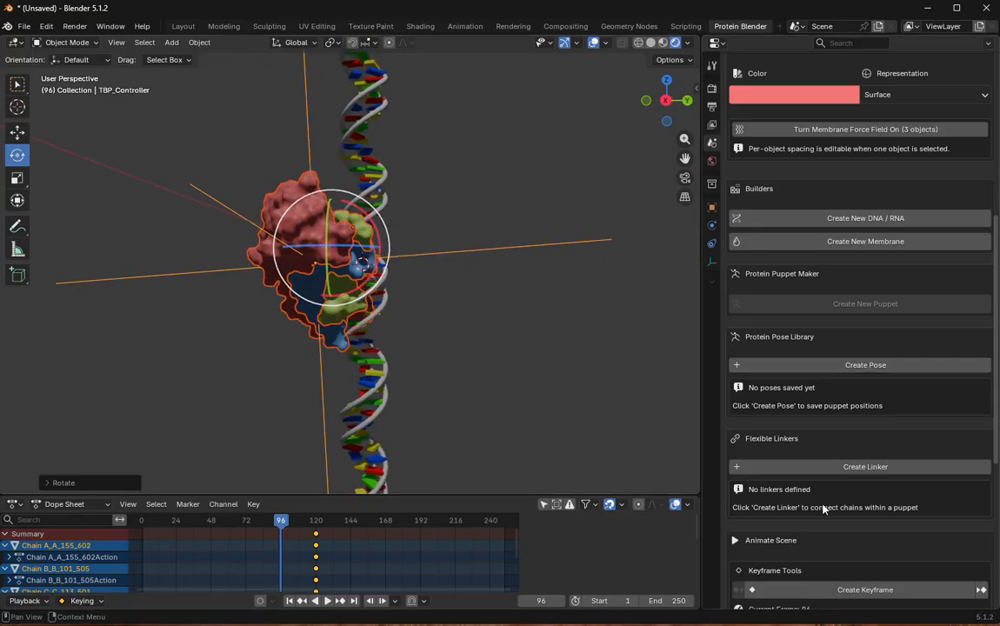
{"action": "left_click", "coordinate": [826, 590]}
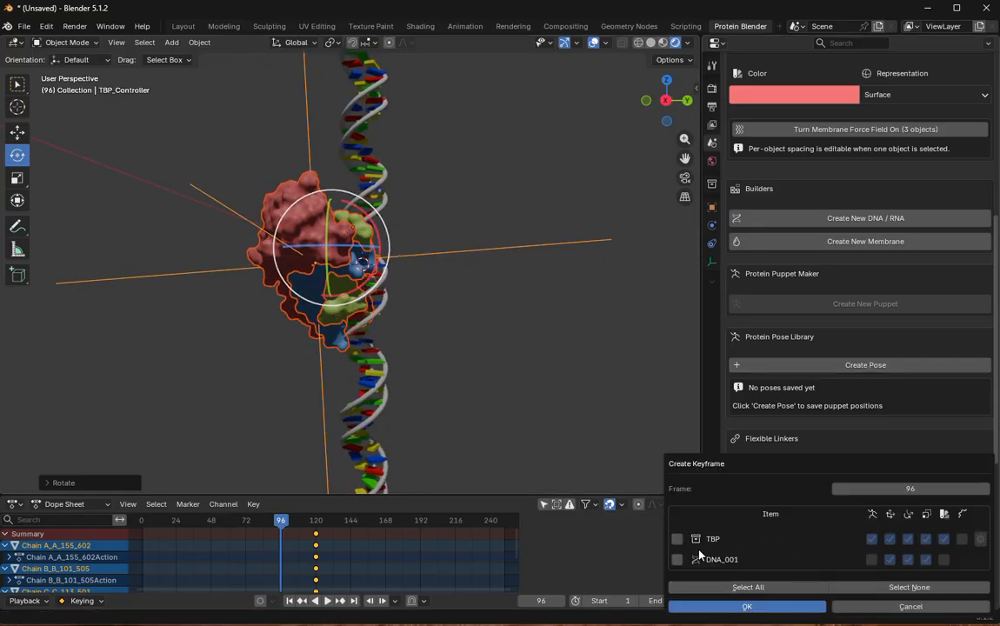
{"action": "key", "text": "Return"}
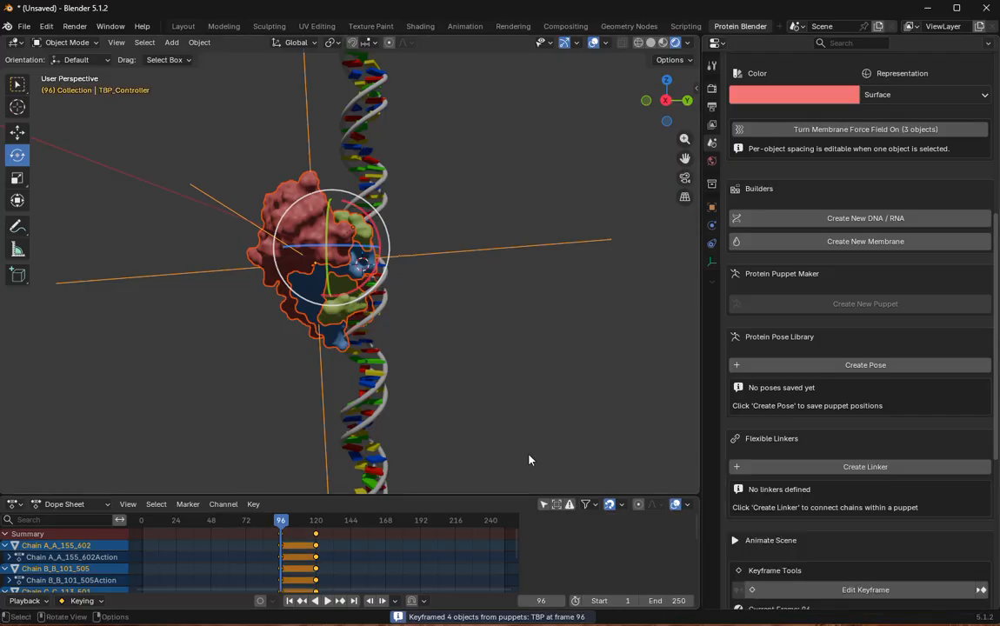
Step: Go to frame 120, hide Chain A of 1TGH_001 and examine how Chains B and C sit against the DNA helix
{"action": "left_click_drag", "start_coordinate": [278, 521], "coordinate": [317, 531]}
{"action": "middle_click_drag", "start_coordinate": [524, 250], "coordinate": [355, 230]}
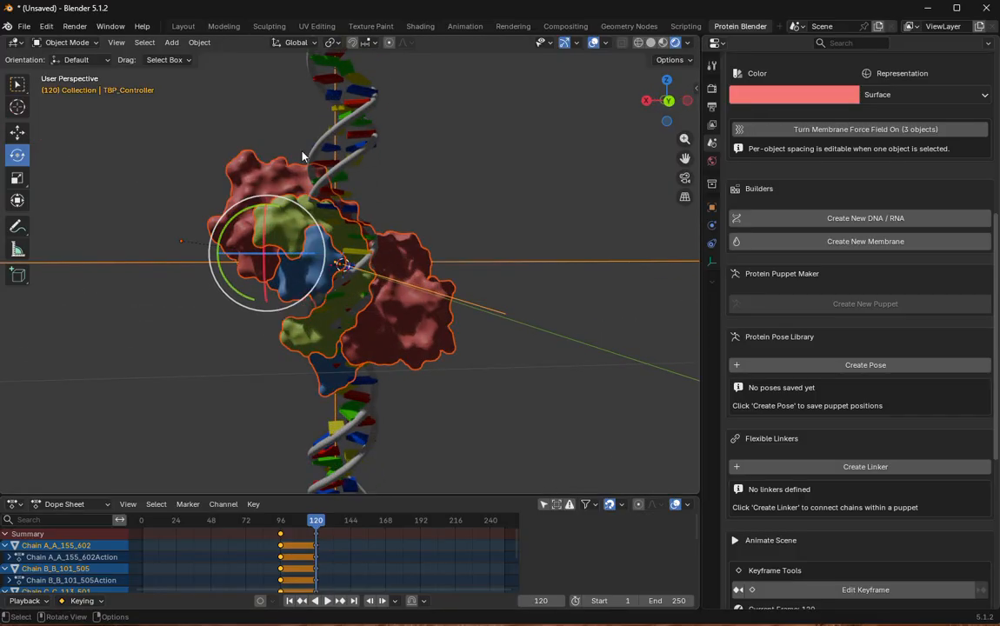
{"action": "middle_click_drag", "start_coordinate": [438, 300], "coordinate": [447, 385]}
{"action": "left_click", "coordinate": [424, 325]}
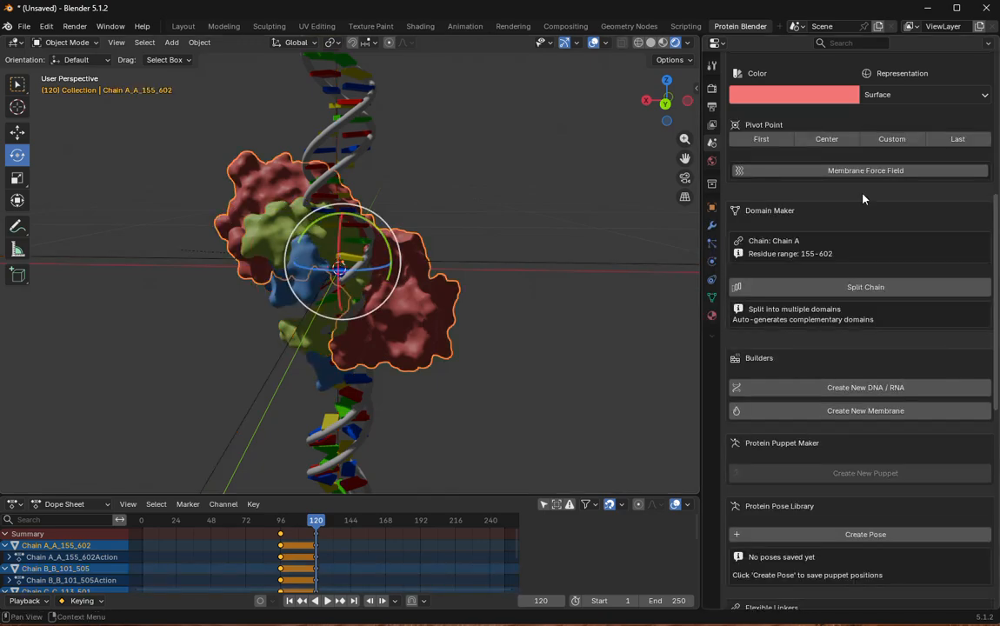
{"action": "scroll", "coordinate": [799, 155], "scroll_direction": "up", "scroll_amount": 8}
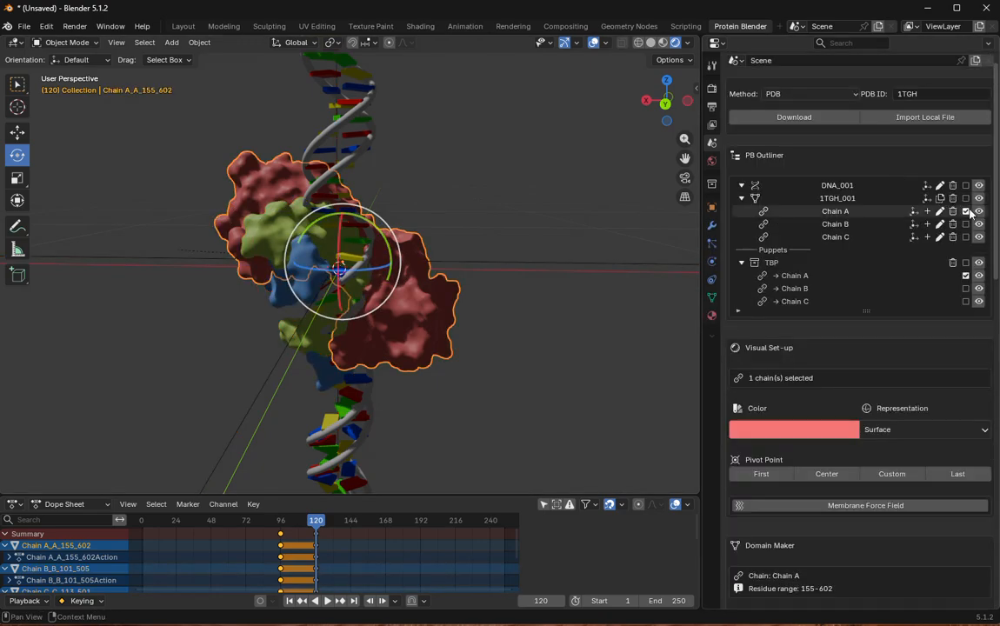
{"action": "left_click", "coordinate": [979, 211]}
{"action": "middle_click_drag", "start_coordinate": [535, 297], "coordinate": [393, 276]}
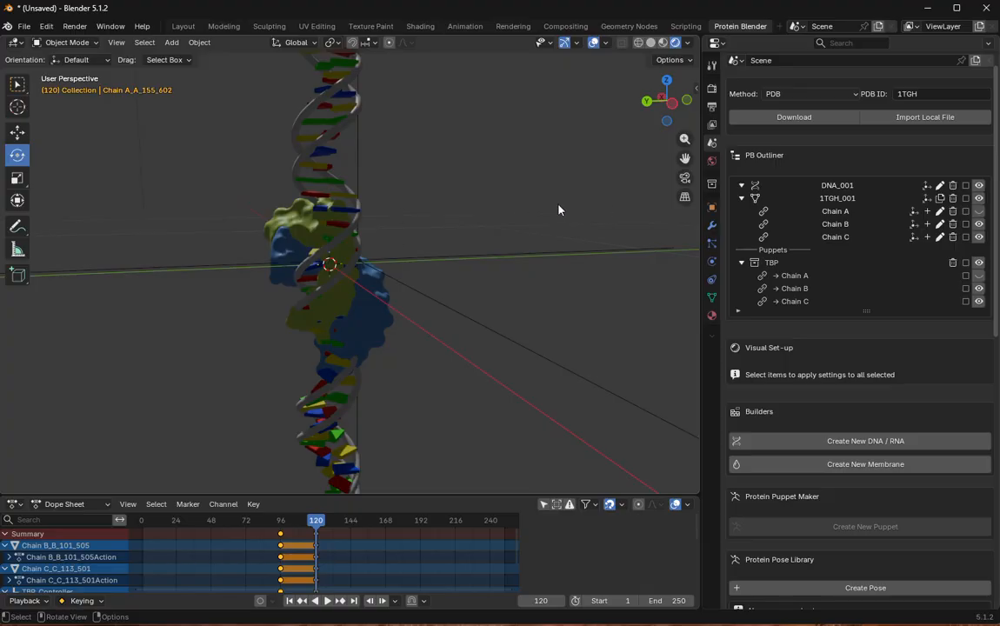
{"action": "middle_click_drag", "start_coordinate": [400, 237], "coordinate": [585, 229]}
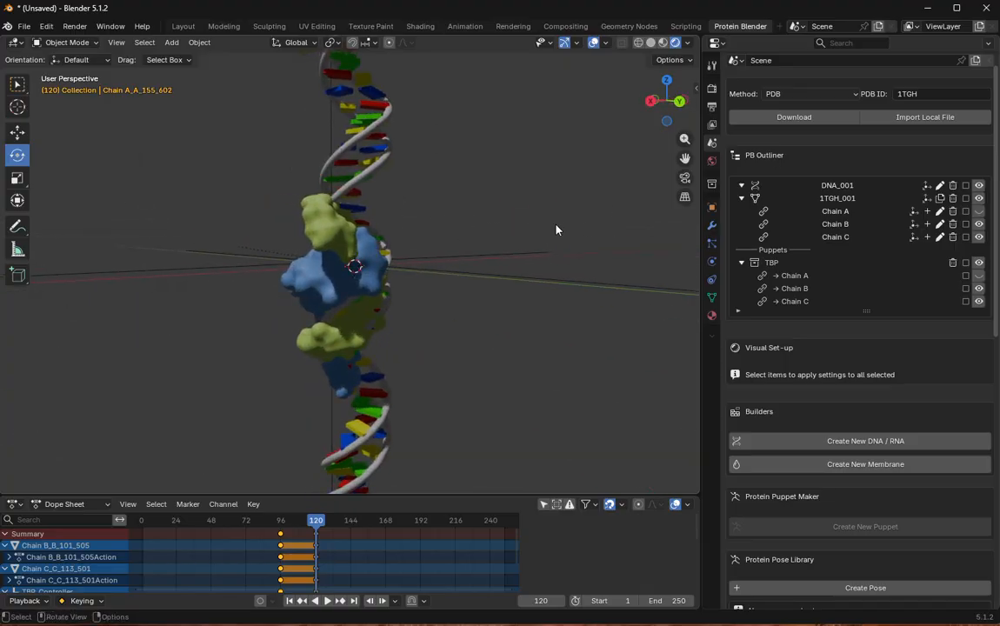
Step: Edit DNA_001 to add a bend control to its shape, with 5 nodes
{"action": "left_click", "coordinate": [940, 187]}
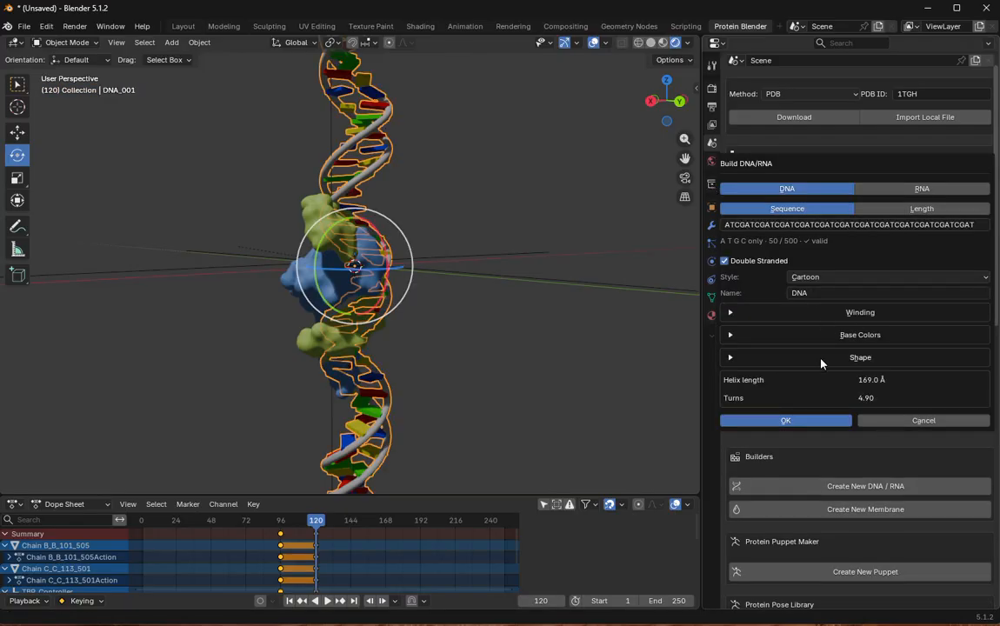
{"action": "left_click", "coordinate": [804, 357]}
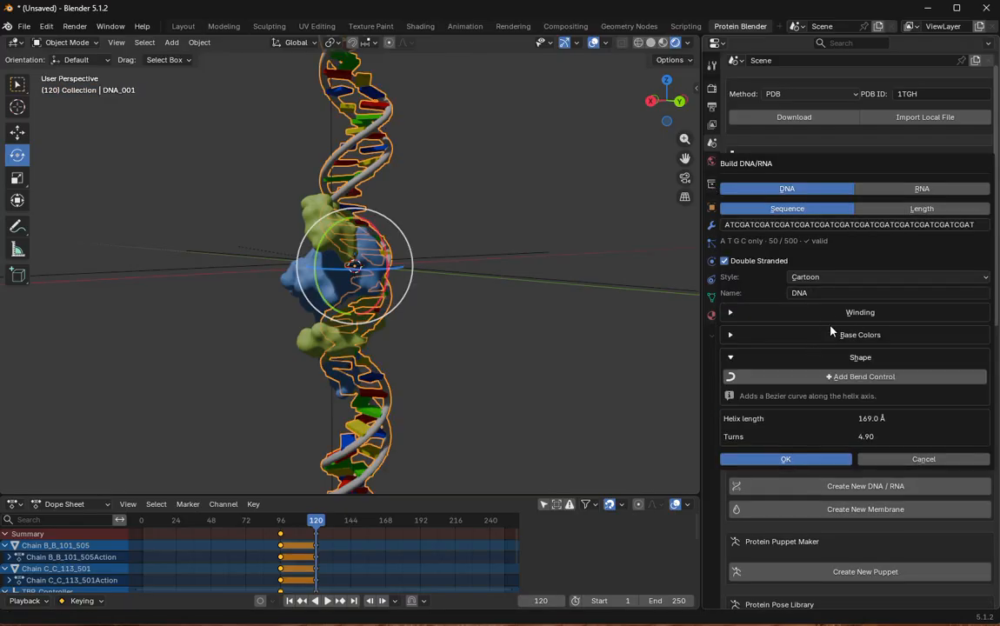
{"action": "left_click", "coordinate": [863, 380]}
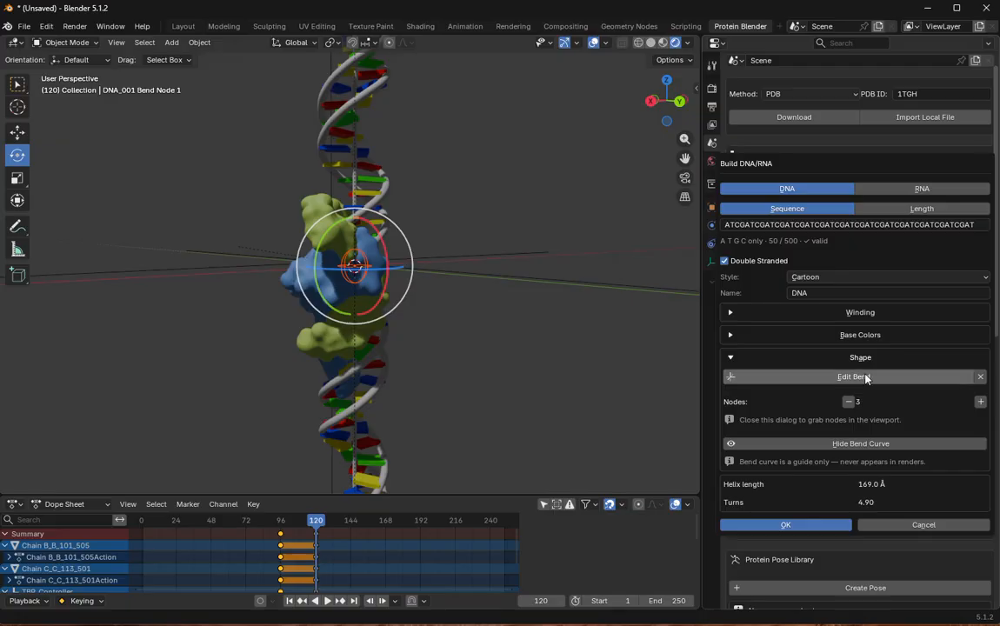
{"action": "left_click", "coordinate": [978, 402]}
{"action": "left_click", "coordinate": [978, 403]}
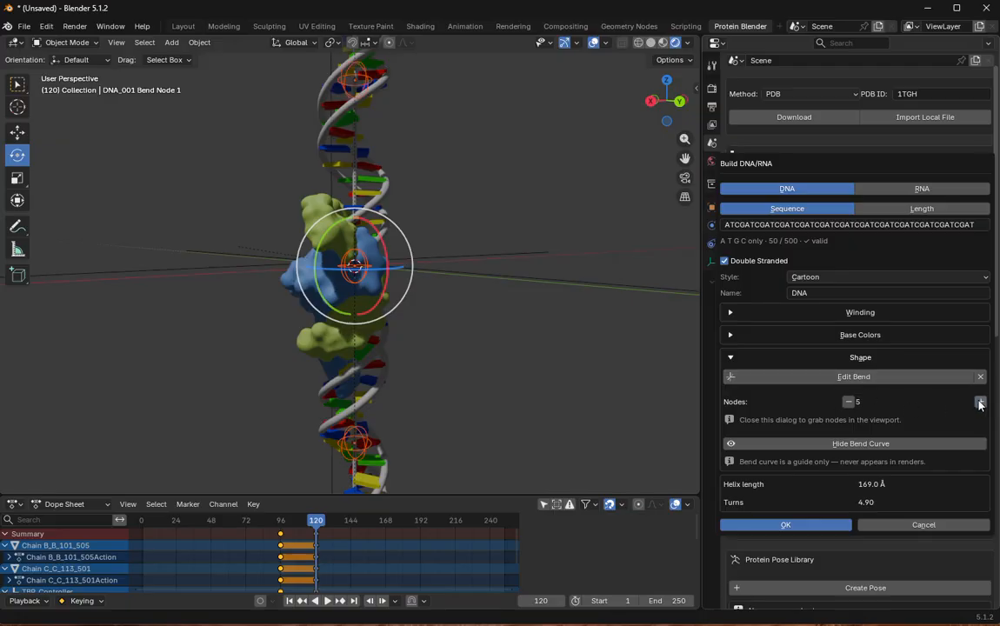
{"action": "left_click", "coordinate": [792, 524]}
Step: Select the middle bend node of DNA_001, try moving it sideways, and undo the move
{"action": "middle_click_drag", "start_coordinate": [532, 336], "coordinate": [361, 272]}
{"action": "left_click", "coordinate": [331, 276]}
{"action": "left_click", "coordinate": [332, 266]}
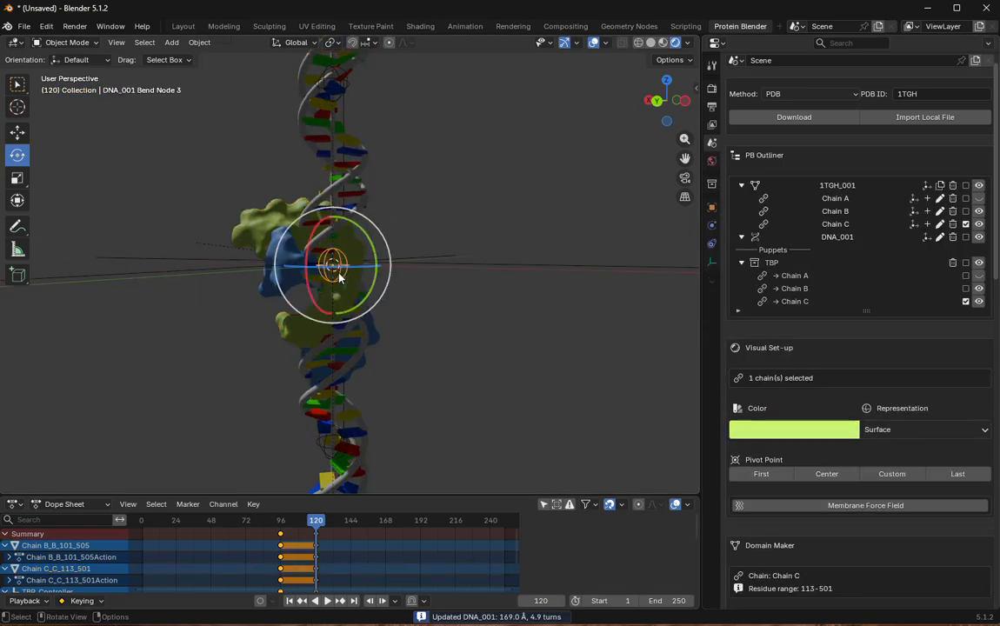
{"action": "middle_click_drag", "start_coordinate": [464, 289], "coordinate": [425, 301]}
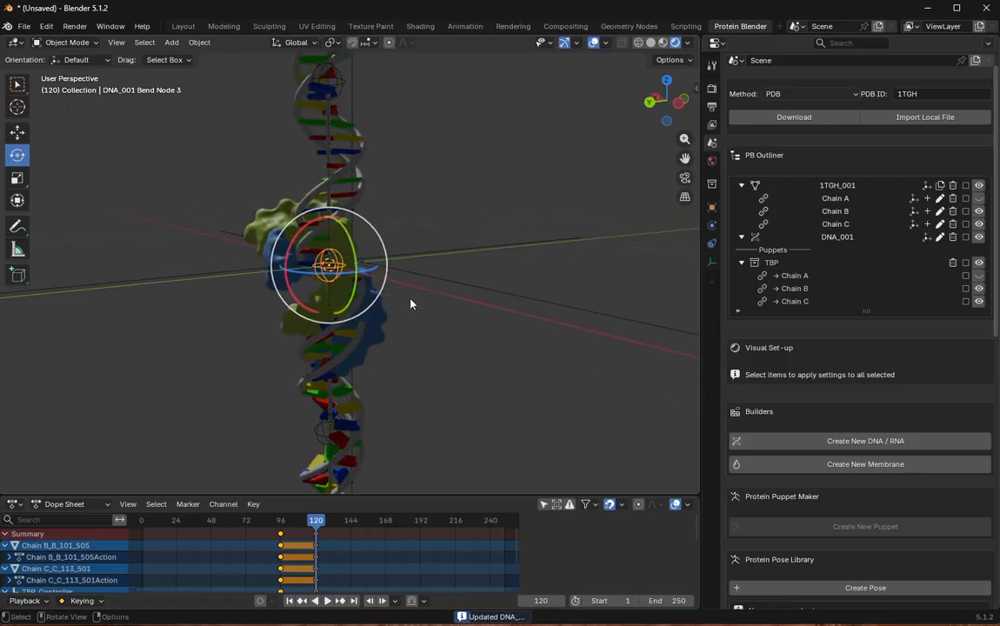
{"action": "left_click", "coordinate": [17, 132]}
{"action": "mouse_move", "coordinate": [328, 265]}
{"action": "left_mouse_down"}
{"action": "mouse_move", "coordinate": [379, 270]}
{"action": "mouse_move", "coordinate": [345, 267]}
{"action": "left_mouse_up"}
{"action": "key", "text": "ctrl+z"}
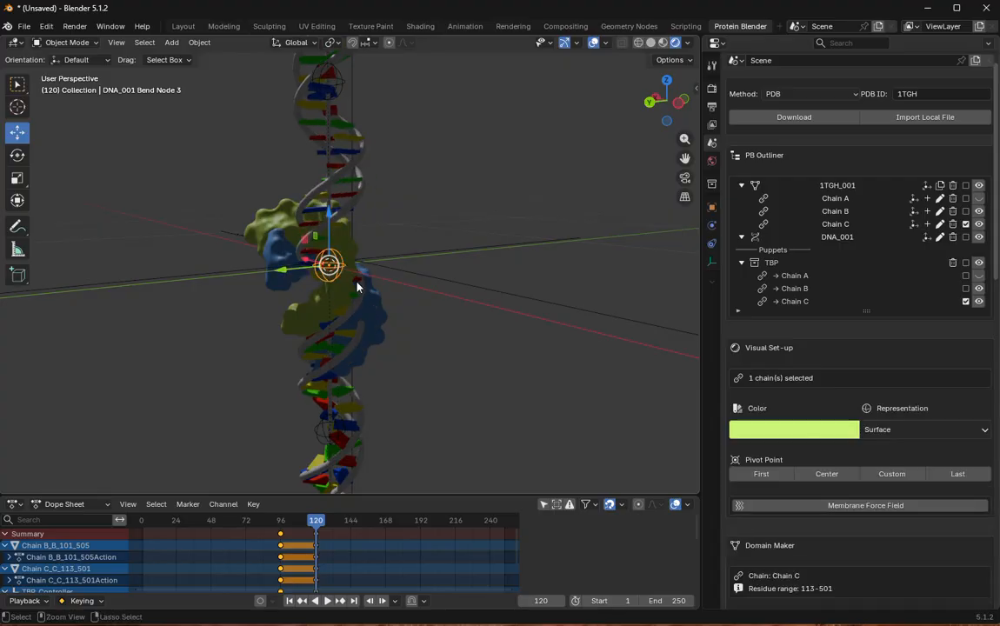
Step: Return to frame 96 and edit its keyframe to include DNA_001 along with TBP
{"action": "left_click", "coordinate": [281, 524]}
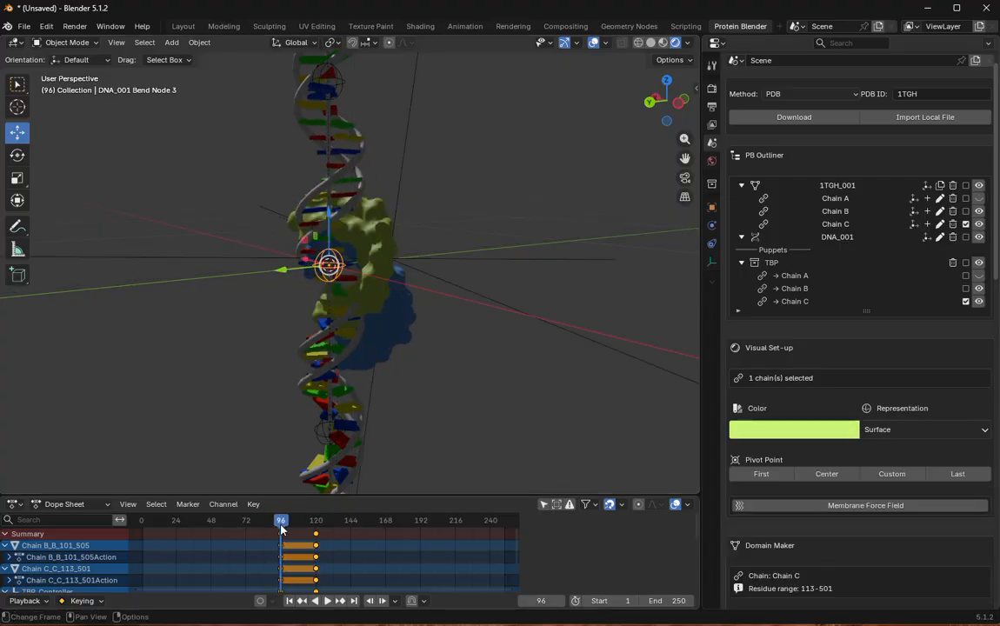
{"action": "middle_click_drag", "start_coordinate": [469, 330], "coordinate": [518, 311]}
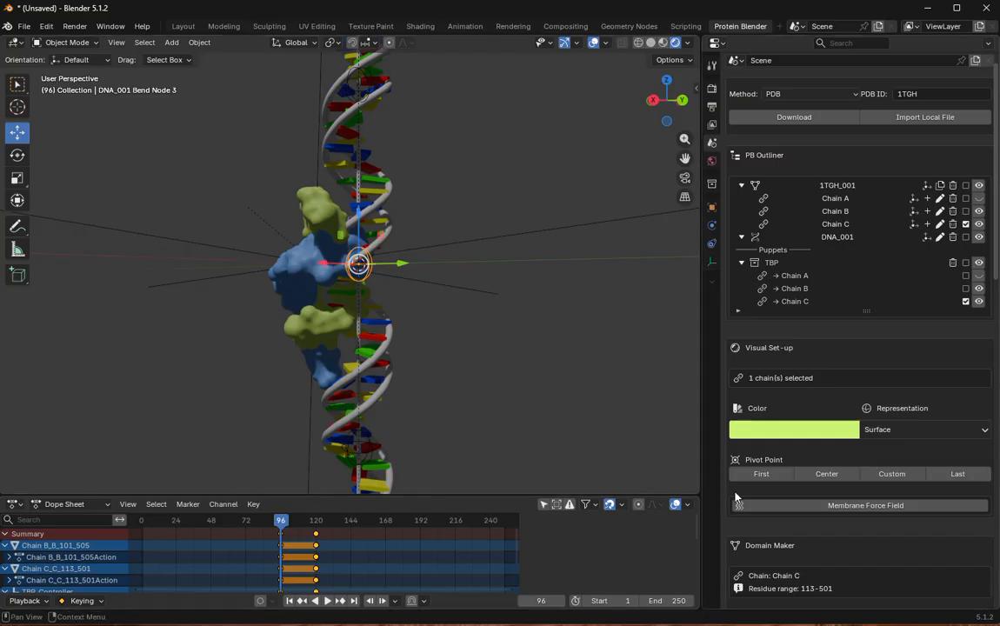
{"action": "scroll", "coordinate": [797, 473], "scroll_direction": "down", "scroll_amount": 7}
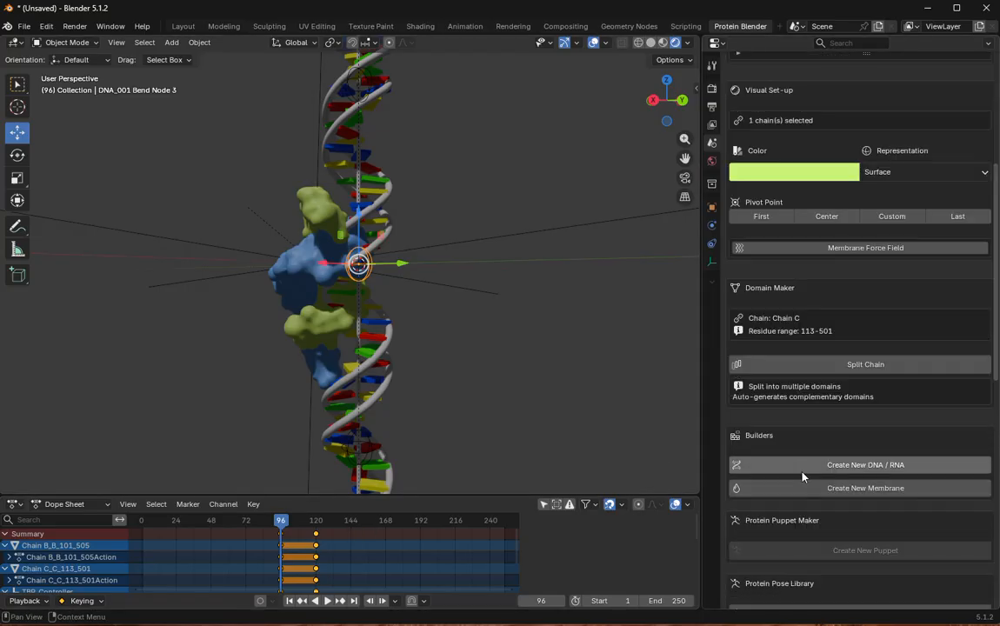
{"action": "scroll", "coordinate": [802, 484], "scroll_direction": "down", "scroll_amount": 6}
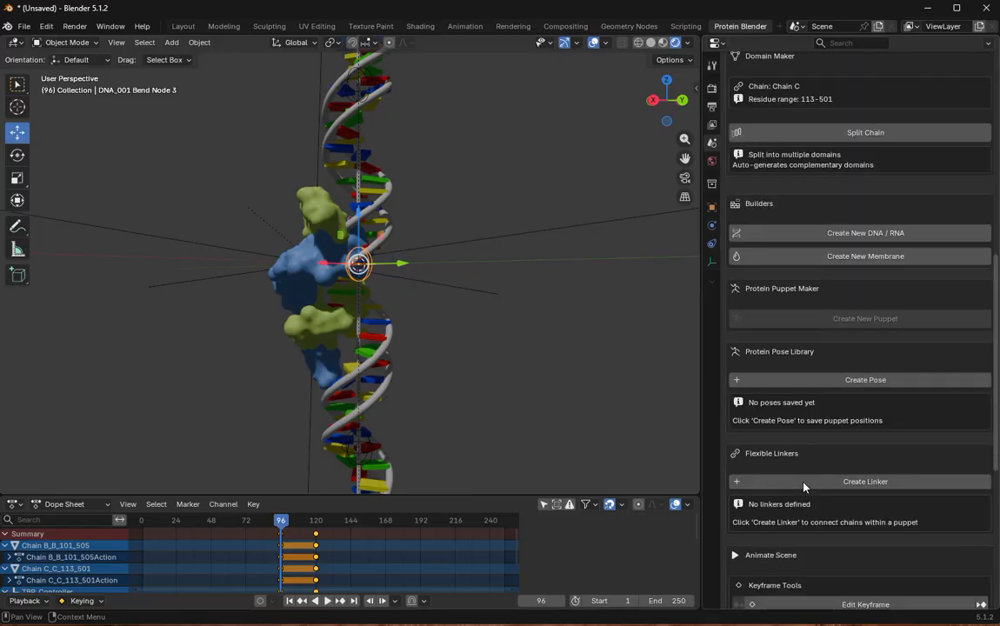
{"action": "scroll", "coordinate": [803, 487], "scroll_direction": "down", "scroll_amount": 3}
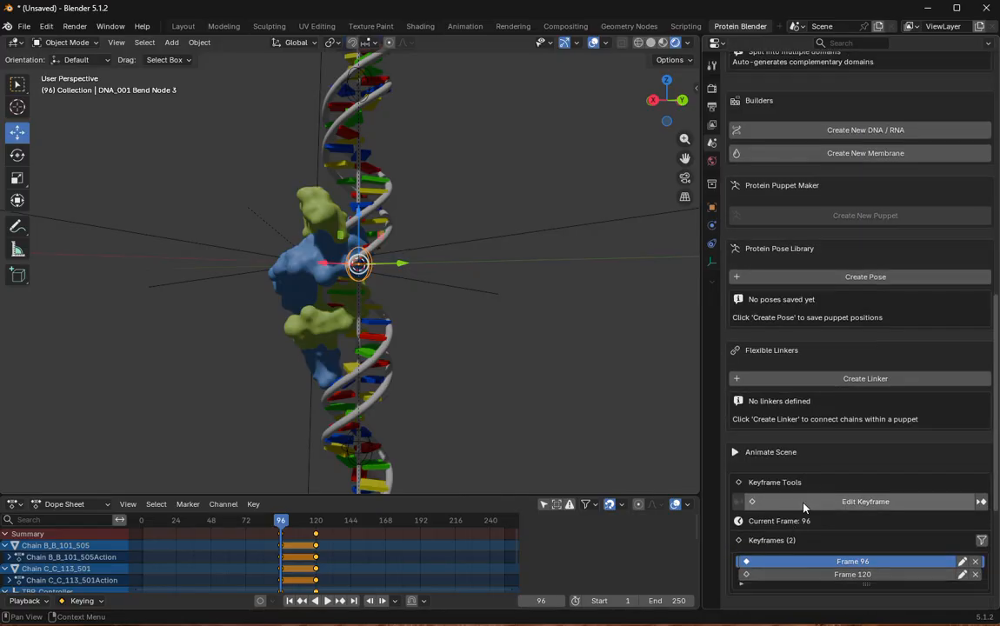
{"action": "left_click", "coordinate": [805, 501]}
{"action": "left_click", "coordinate": [677, 560]}
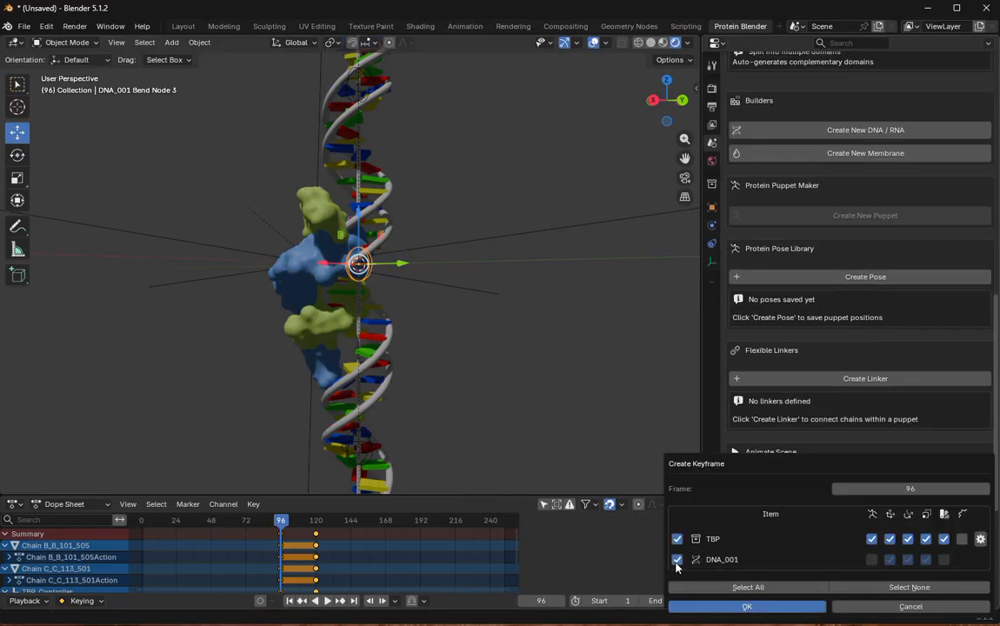
{"action": "left_click", "coordinate": [736, 606]}
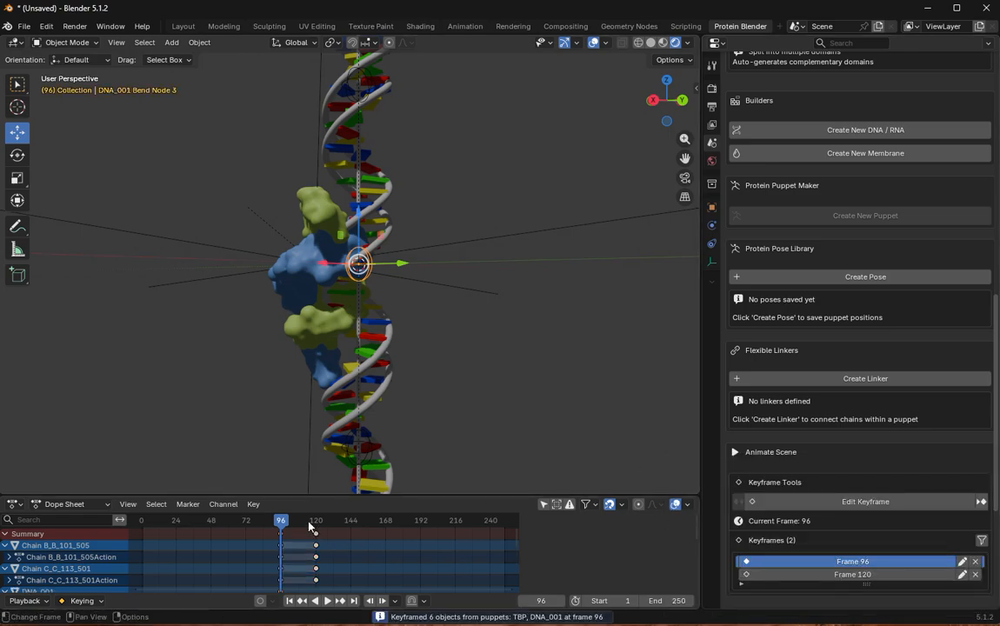
Step: Go to frame 120 and shift the middle bend node of DNA_001 slightly sideways beside the TBP puppet
{"action": "left_click_drag", "start_coordinate": [280, 522], "coordinate": [315, 528]}
{"action": "middle_click_drag", "start_coordinate": [283, 467], "coordinate": [335, 353]}
{"action": "left_click_drag", "start_coordinate": [331, 264], "coordinate": [345, 270]}
{"action": "scroll", "coordinate": [336, 337], "scroll_direction": "down", "scroll_amount": 3}
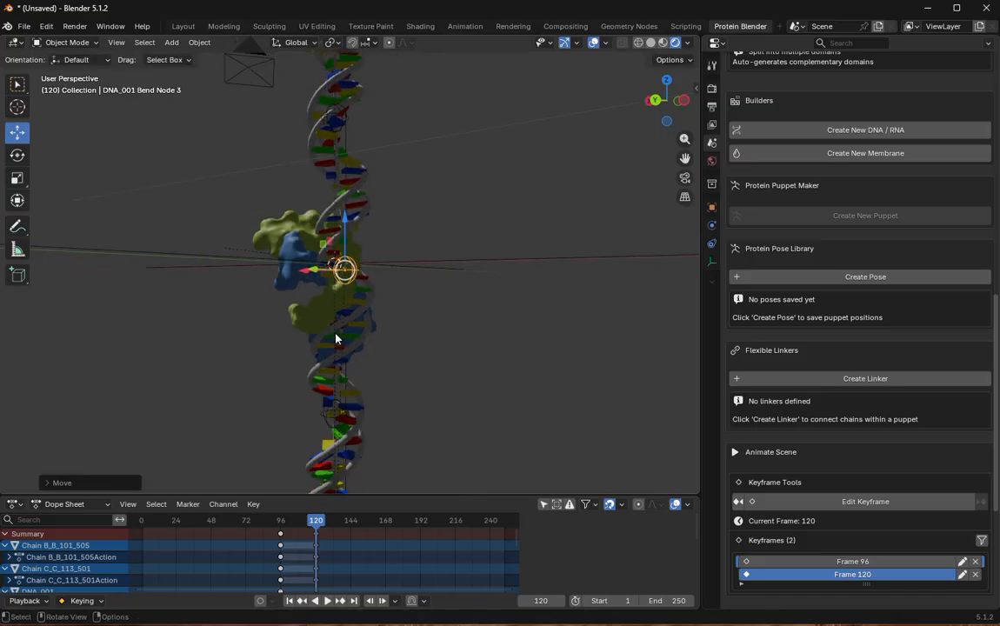
{"action": "scroll", "coordinate": [347, 384], "scroll_direction": "up", "scroll_amount": 2}
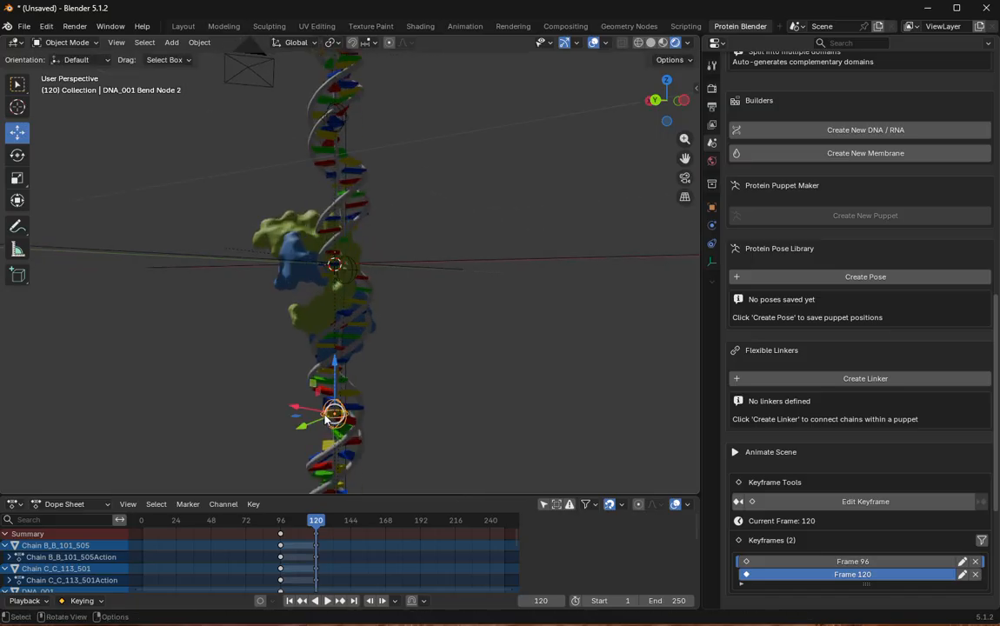
Step: Move Bend Node 2 of DNA_001 up to the lower edge of the protein and shift it slightly sideways
{"action": "left_click", "coordinate": [335, 414]}
{"action": "left_click_drag", "start_coordinate": [334, 414], "coordinate": [308, 346]}
{"action": "middle_click_drag", "start_coordinate": [240, 364], "coordinate": [380, 365]}
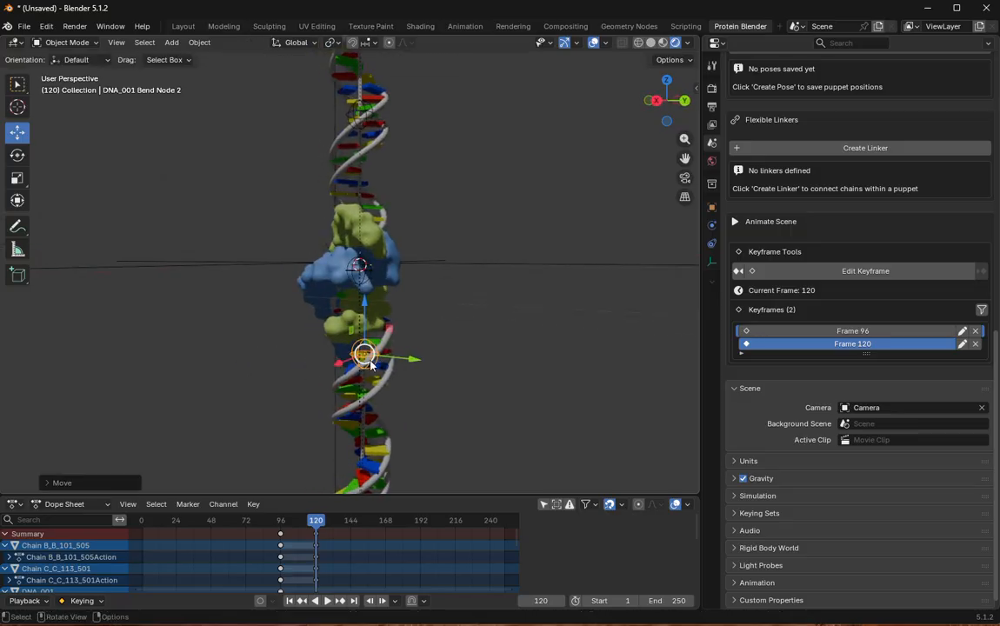
{"action": "left_click_drag", "start_coordinate": [365, 358], "coordinate": [349, 356]}
Step: Move the bend node above the middle of DNA_001 down to the upper part of the protein
{"action": "left_click", "coordinate": [364, 118]}
{"action": "middle_click_drag", "start_coordinate": [515, 227], "coordinate": [394, 240]}
{"action": "left_click_drag", "start_coordinate": [342, 129], "coordinate": [339, 280]}
{"action": "middle_click_drag", "start_coordinate": [339, 281], "coordinate": [489, 281]}
{"action": "middle_click_drag", "start_coordinate": [356, 275], "coordinate": [303, 280]}
Step: Move Bend Node 3 of DNA_001 sideways into the protein so the helix kinks at its middle
{"action": "left_click", "coordinate": [356, 267]}
{"action": "left_click_drag", "start_coordinate": [339, 275], "coordinate": [357, 273]}
{"action": "middle_click_drag", "start_coordinate": [311, 308], "coordinate": [403, 252]}
Step: Move Bend Node 5 at the upper end of DNA_001 down and outward to follow the bend
{"action": "scroll", "coordinate": [404, 251], "scroll_direction": "down", "scroll_amount": 3}
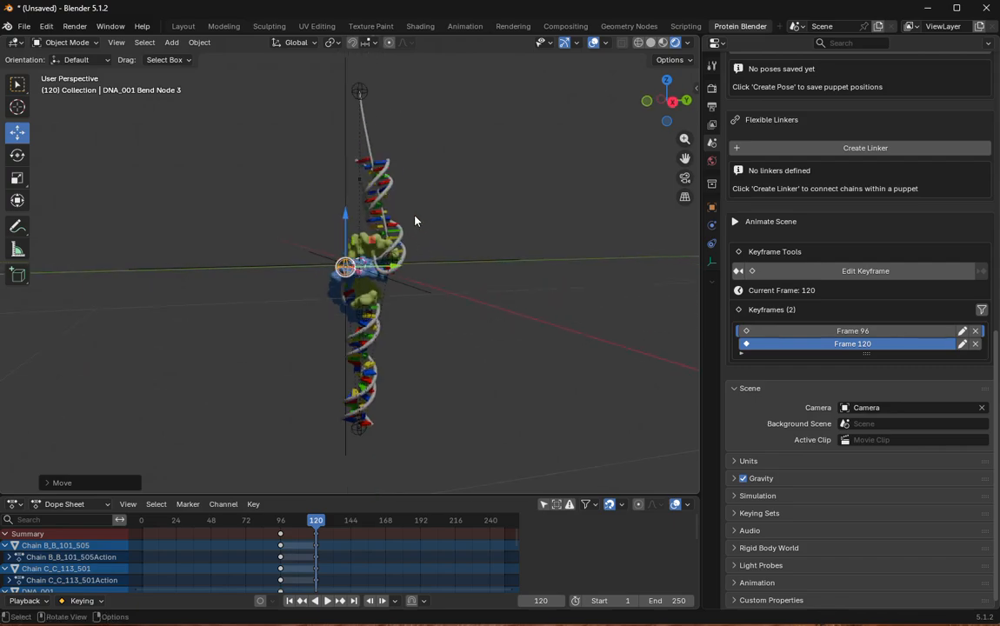
{"action": "left_click", "coordinate": [362, 93]}
{"action": "left_click_drag", "start_coordinate": [362, 93], "coordinate": [418, 155]}
{"action": "scroll", "coordinate": [426, 174], "scroll_direction": "up", "scroll_amount": 4}
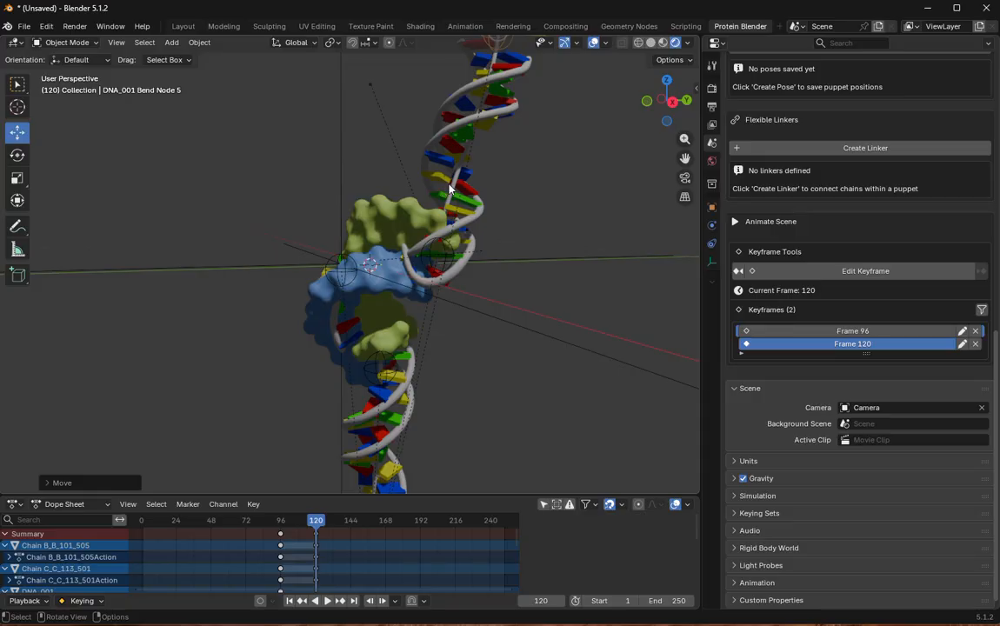
{"action": "scroll", "coordinate": [459, 127], "scroll_direction": "down", "scroll_amount": 2}
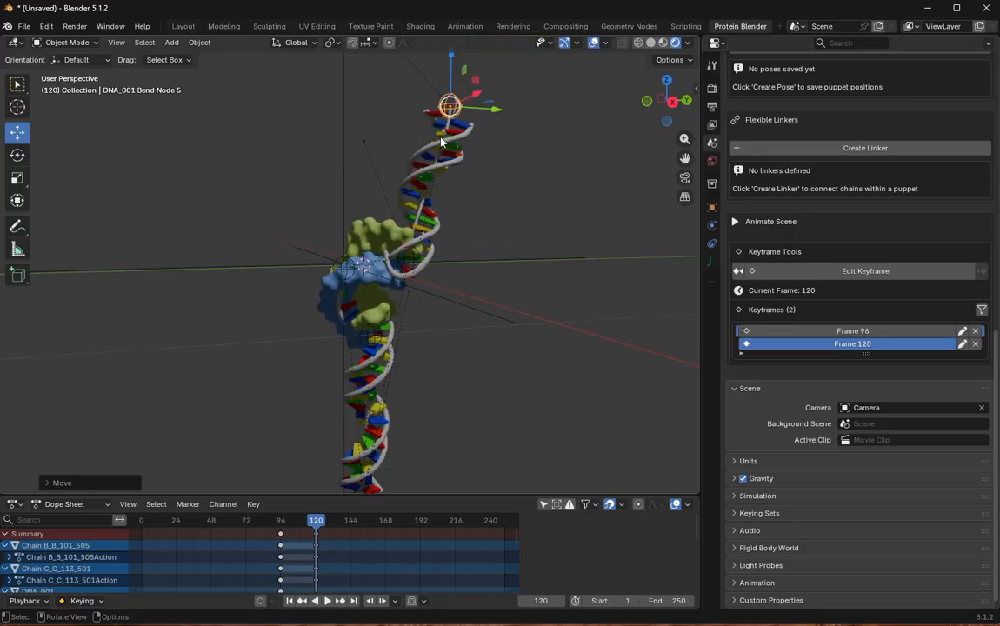
Step: Move Bend Node 1 at the lower end of DNA_001 outward and slightly up, away from the protein side
{"action": "middle_click_drag", "start_coordinate": [453, 255], "coordinate": [372, 365]}
{"action": "left_click", "coordinate": [359, 443]}
{"action": "left_click_drag", "start_coordinate": [359, 444], "coordinate": [402, 426]}
{"action": "scroll", "coordinate": [400, 386], "scroll_direction": "up", "scroll_amount": 3}
{"action": "middle_click_drag", "start_coordinate": [493, 353], "coordinate": [255, 372]}
{"action": "middle_click_drag", "start_coordinate": [377, 367], "coordinate": [441, 279]}
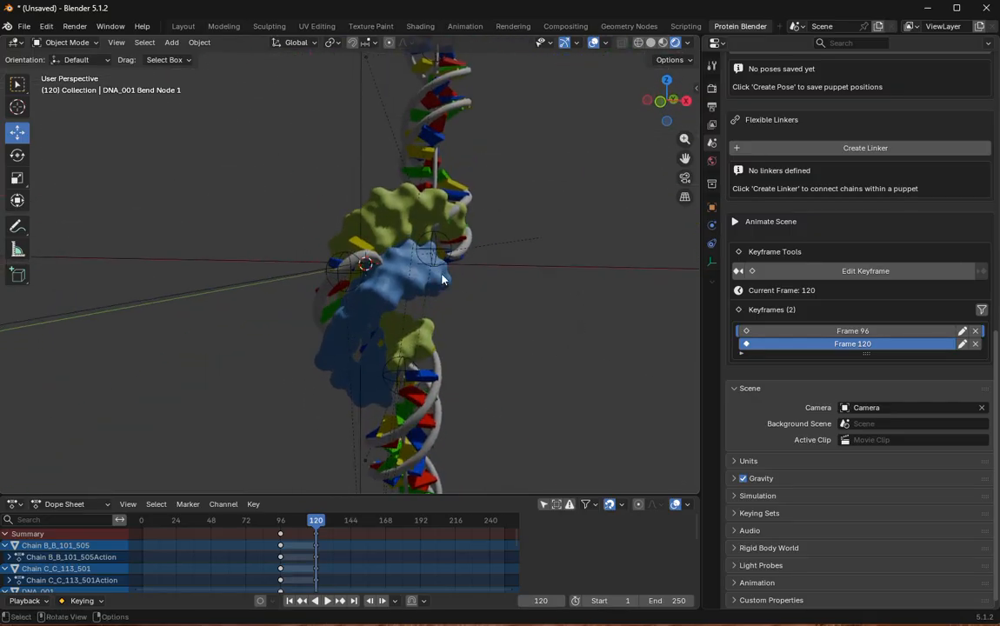
Step: Fine-tune the position of Bend Node 3 so the kinked DNA follows Chains B and C
{"action": "left_click", "coordinate": [345, 272]}
{"action": "left_click_drag", "start_coordinate": [347, 277], "coordinate": [371, 284]}
{"action": "mouse_move", "coordinate": [438, 286]}
{"action": "middle_mouse_down"}
{"action": "mouse_move", "coordinate": [172, 288]}
{"action": "mouse_move", "coordinate": [422, 288]}
{"action": "middle_mouse_up"}
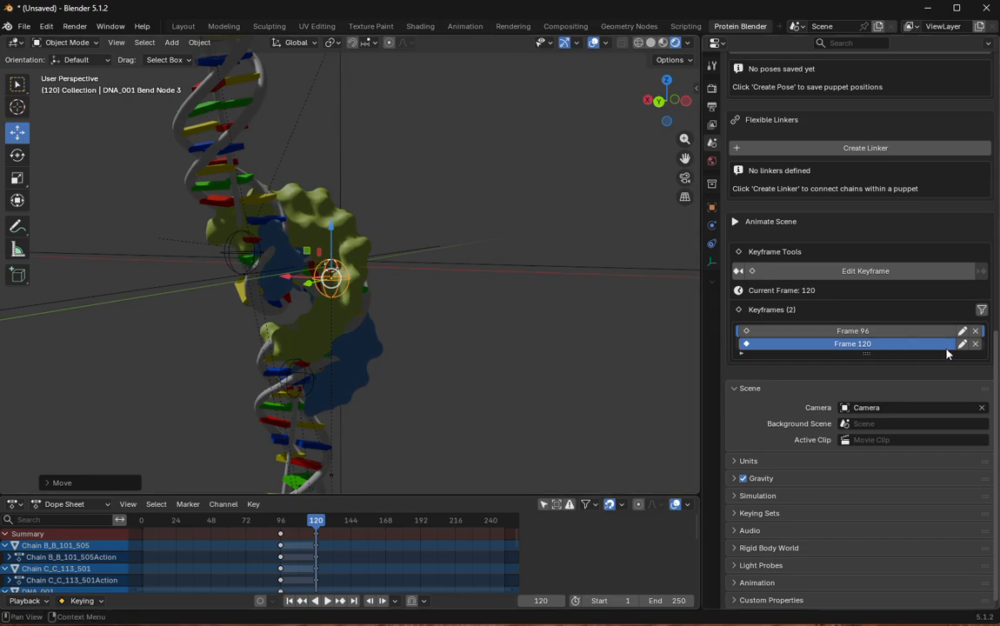
Step: Edit the frame 120 keyframe to include DNA_001 along with TBP and scrub the timeline to check it
{"action": "left_click", "coordinate": [834, 271]}
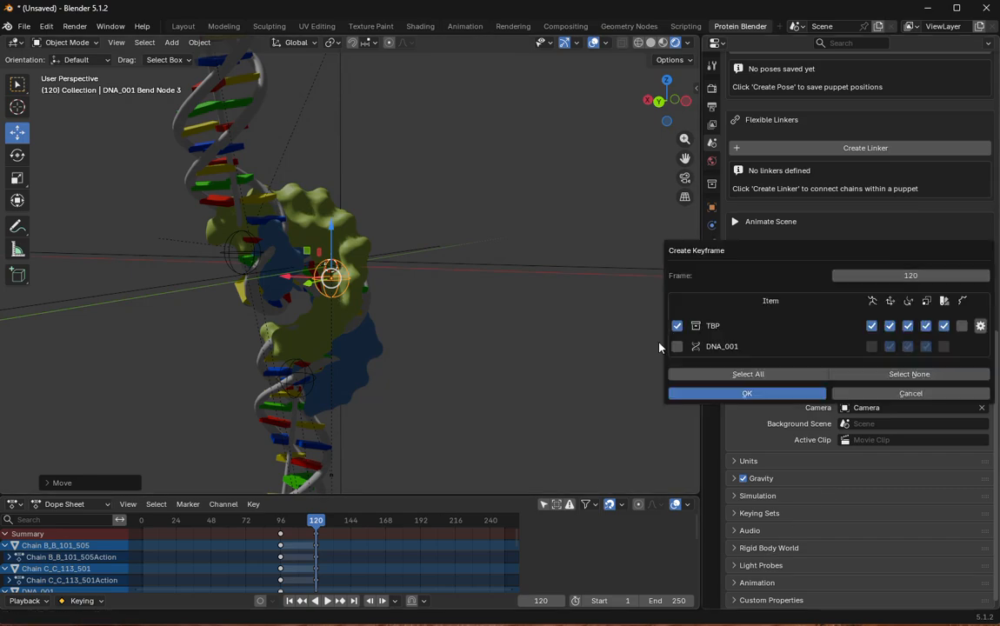
{"action": "left_click", "coordinate": [749, 394]}
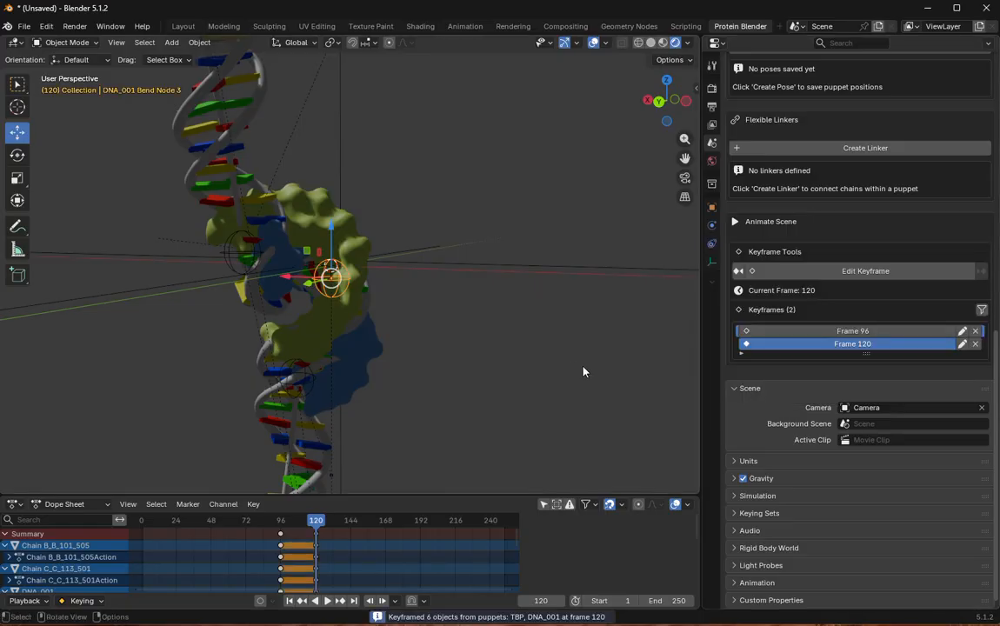
{"action": "left_click_drag", "start_coordinate": [257, 522], "coordinate": [317, 523]}
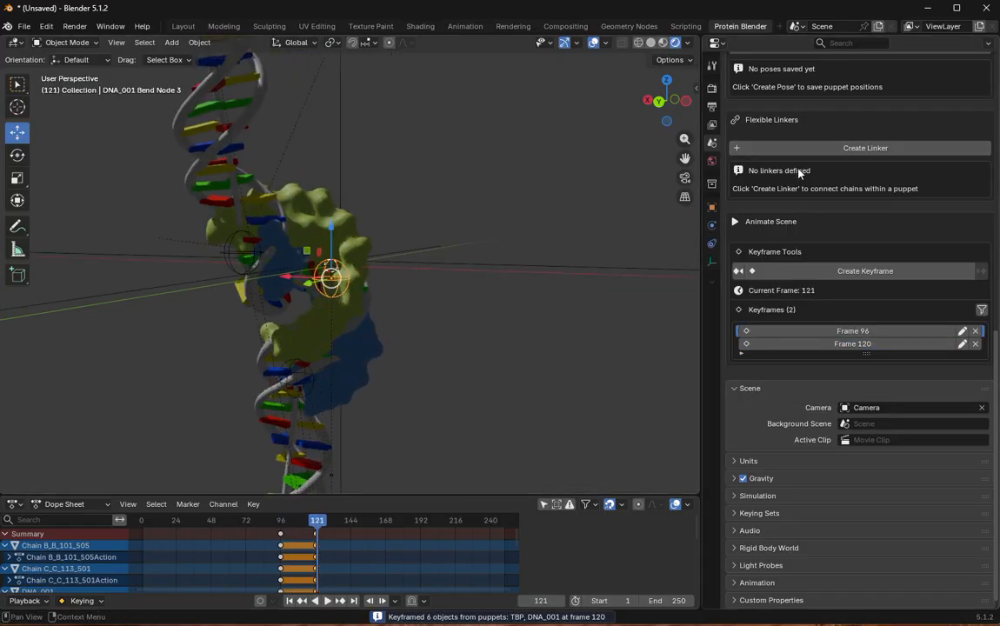
Step: Show Chain A of 1TGH_001 and hide Chains B and C
{"action": "scroll", "coordinate": [812, 192], "scroll_direction": "up", "scroll_amount": 3}
{"action": "scroll", "coordinate": [813, 192], "scroll_direction": "up", "scroll_amount": 12}
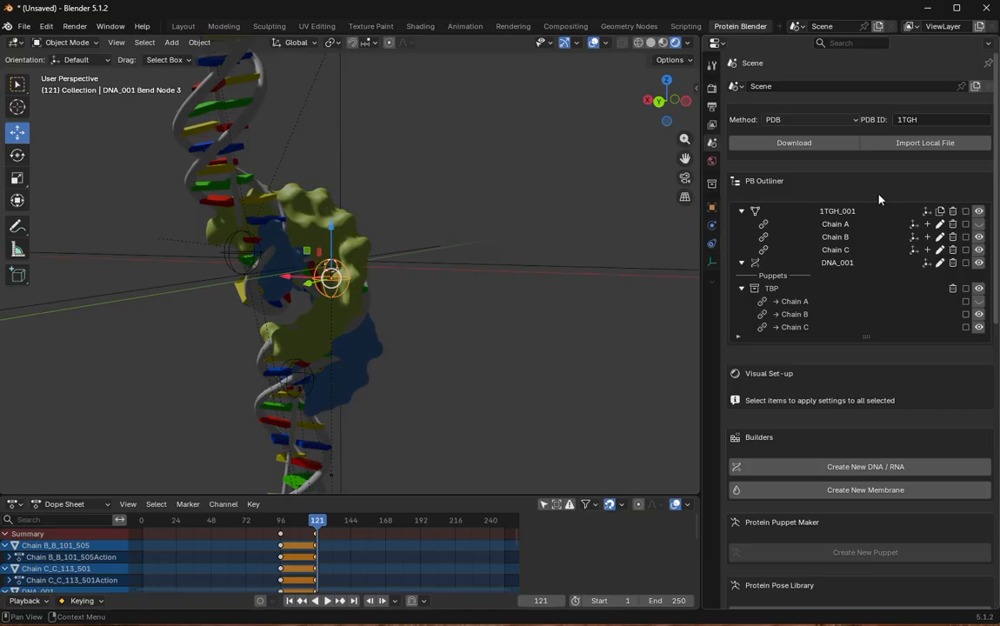
{"action": "left_click", "coordinate": [978, 224]}
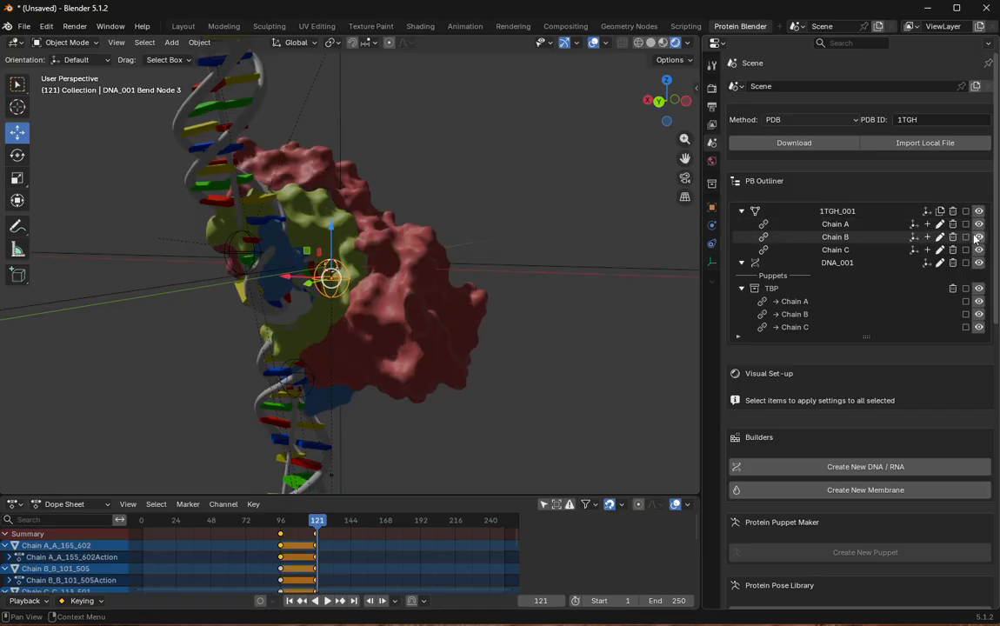
{"action": "left_click", "coordinate": [978, 236]}
{"action": "left_click", "coordinate": [978, 250]}
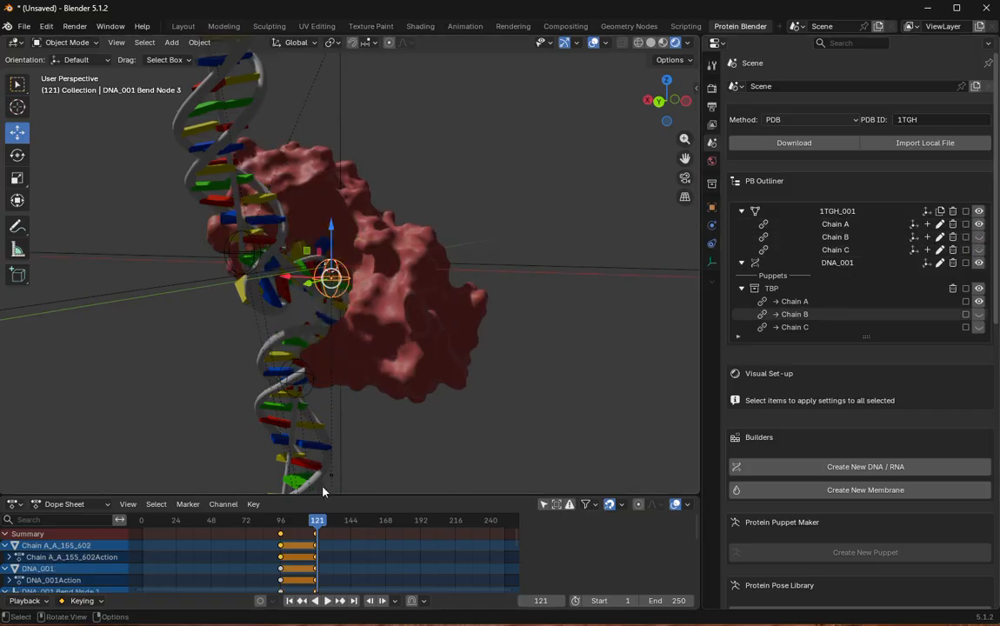
Step: Scrub through the frames between the two keyframes to examine how Chain A meets the bending DNA
{"action": "mouse_move", "coordinate": [315, 520]}
{"action": "left_mouse_down"}
{"action": "mouse_move", "coordinate": [286, 520]}
{"action": "mouse_move", "coordinate": [328, 521]}
{"action": "mouse_move", "coordinate": [269, 520]}
{"action": "mouse_move", "coordinate": [319, 532]}
{"action": "left_mouse_up"}
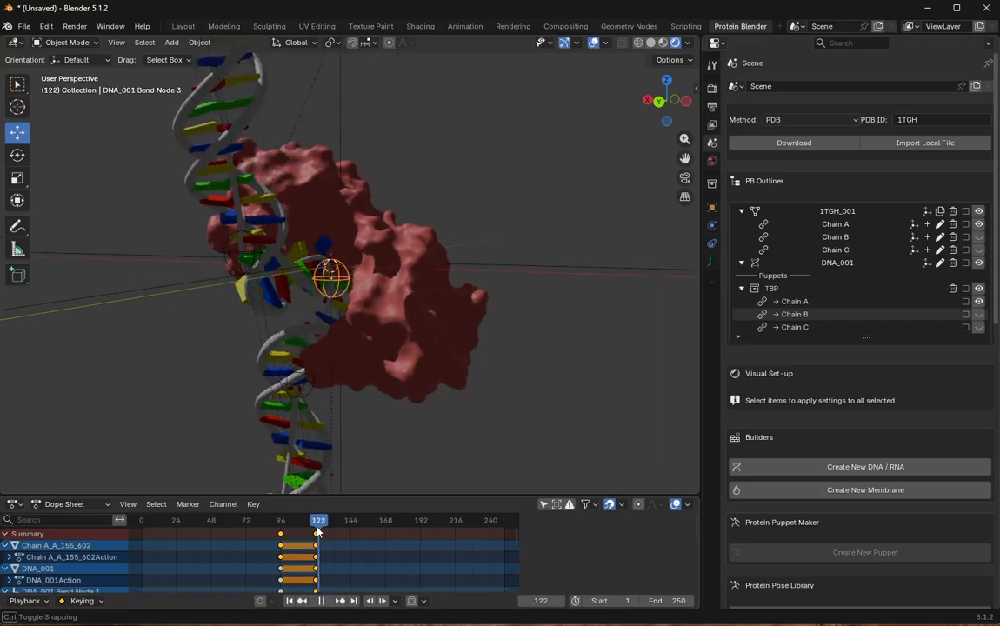
{"action": "key", "text": "Escape"}
{"action": "middle_click_drag", "start_coordinate": [287, 433], "coordinate": [321, 407]}
{"action": "key", "text": "space"}
{"action": "left_click_drag", "start_coordinate": [311, 521], "coordinate": [269, 528]}
Step: Go to frame 0, then move the TBP puppet well away from the DNA helix and tilt it
{"action": "left_click_drag", "start_coordinate": [198, 527], "coordinate": [139, 525]}
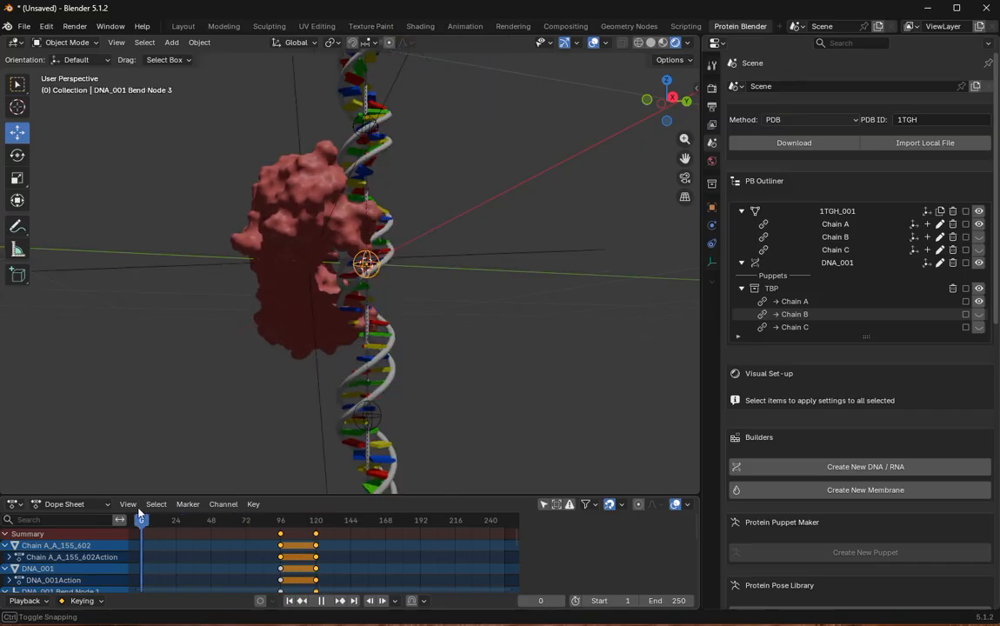
{"action": "scroll", "coordinate": [205, 352], "scroll_direction": "down", "scroll_amount": 3}
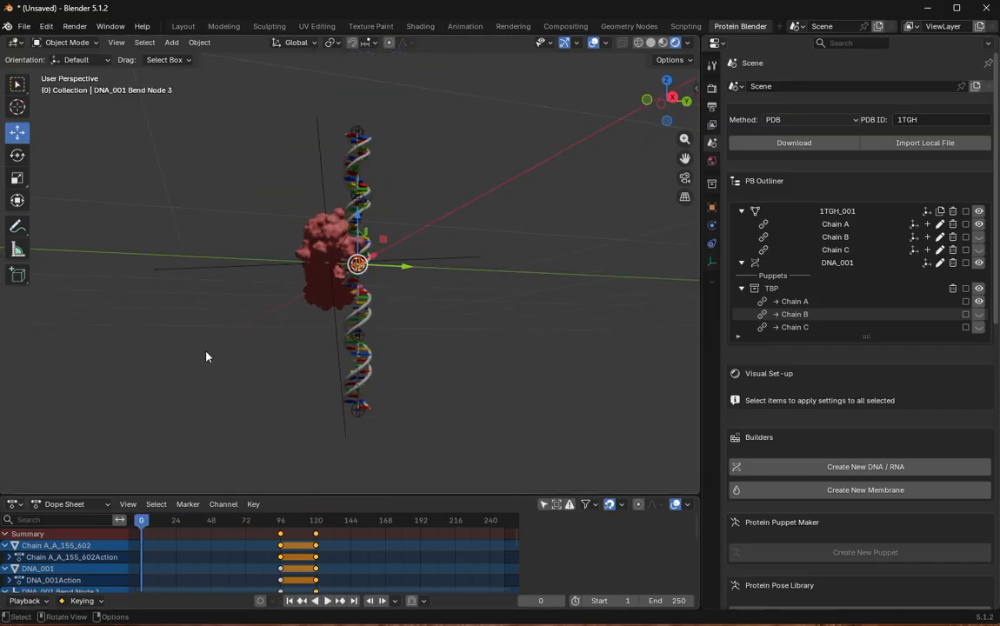
{"action": "left_click", "coordinate": [269, 271]}
{"action": "left_click_drag", "start_coordinate": [327, 263], "coordinate": [170, 230]}
{"action": "left_click", "coordinate": [17, 155]}
{"action": "left_click", "coordinate": [17, 132]}
Step: Create a keyframe at frame 1 that includes only TBP
{"action": "scroll", "coordinate": [840, 435], "scroll_direction": "down", "scroll_amount": 4}
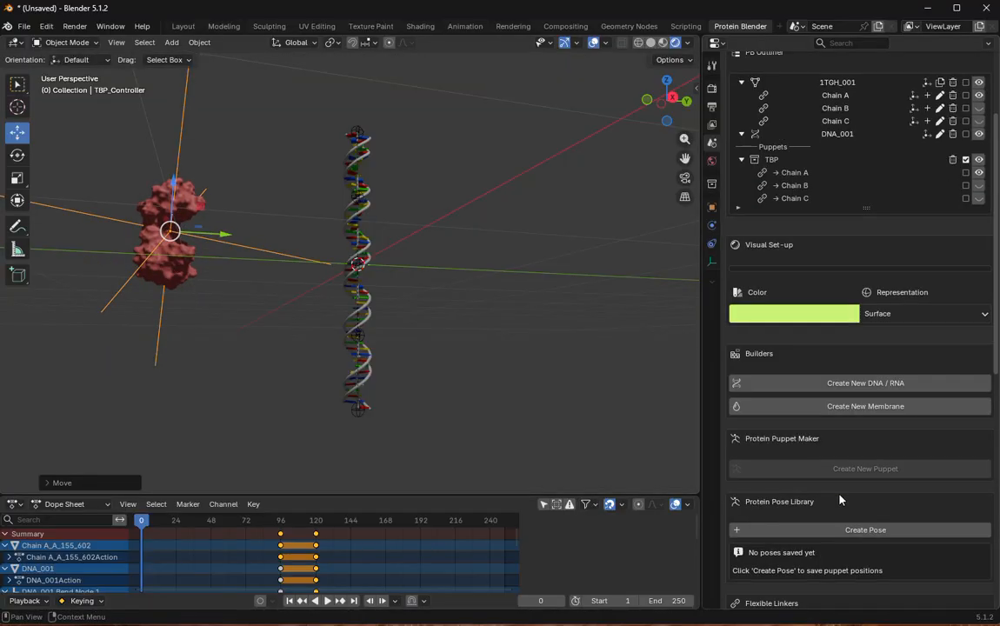
{"action": "scroll", "coordinate": [840, 443], "scroll_direction": "down", "scroll_amount": 5}
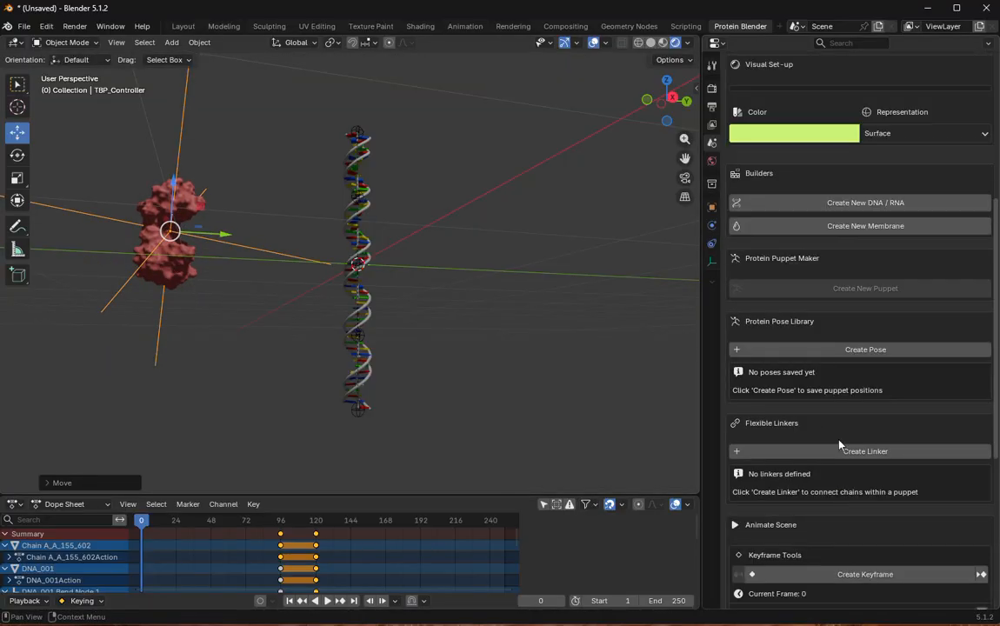
{"action": "left_click", "coordinate": [822, 574]}
{"action": "left_click", "coordinate": [677, 539]}
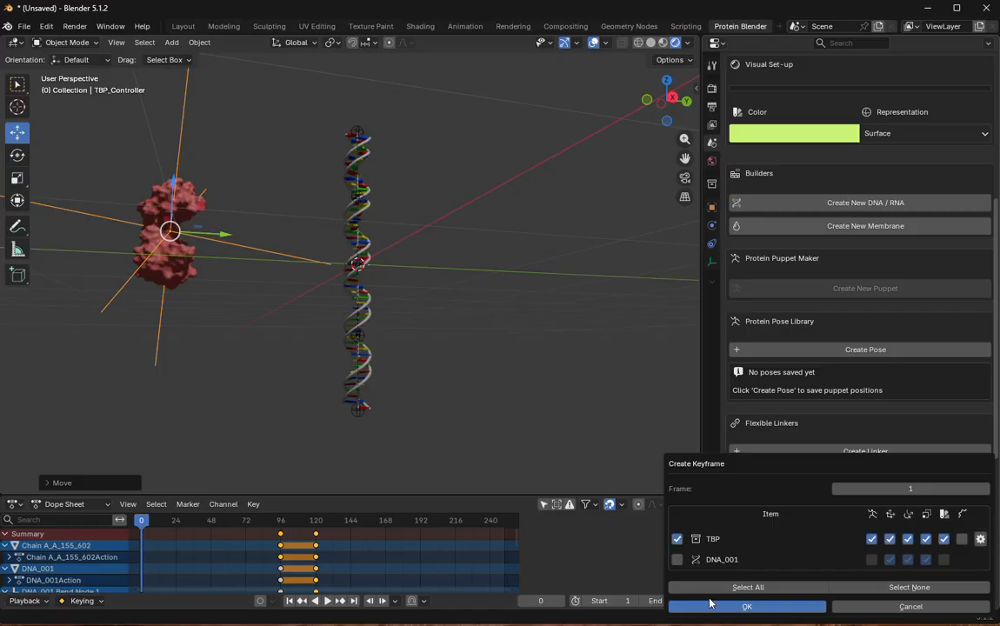
{"action": "left_click", "coordinate": [710, 606]}
Step: Check the approach motion, stop at frame 43, then rotate the TBP puppet and move it up and closer to the DNA
{"action": "key", "text": "space"}
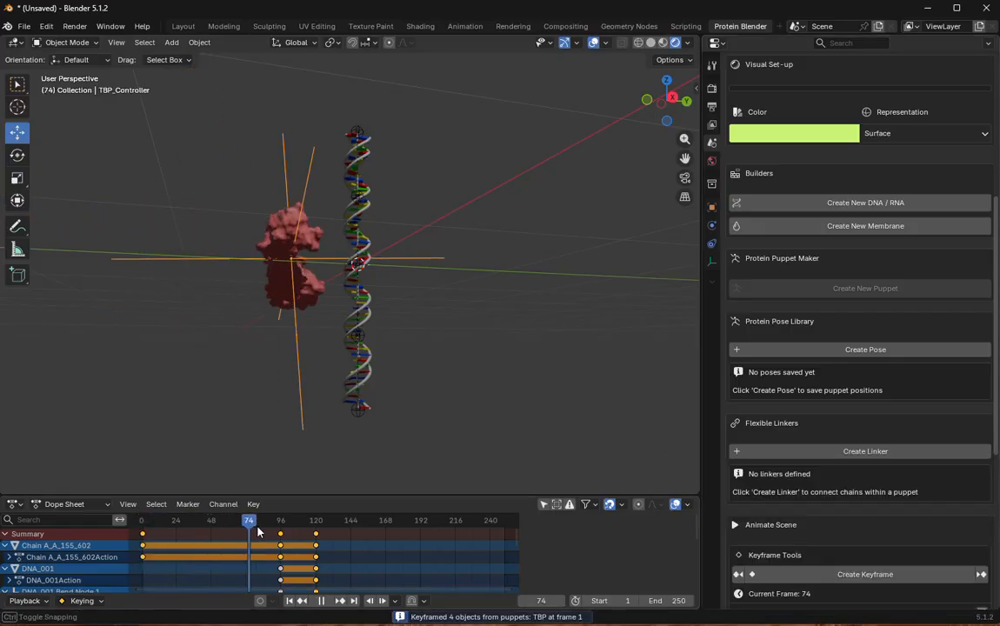
{"action": "key", "text": "space"}
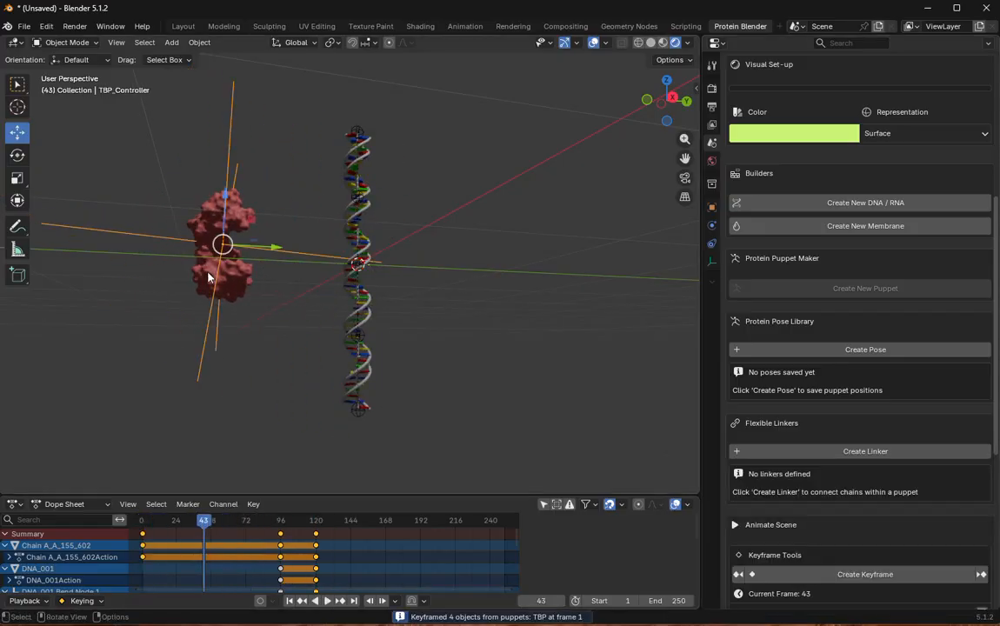
{"action": "left_click", "coordinate": [17, 154]}
{"action": "left_click_drag", "start_coordinate": [206, 238], "coordinate": [227, 240]}
{"action": "left_click", "coordinate": [18, 132]}
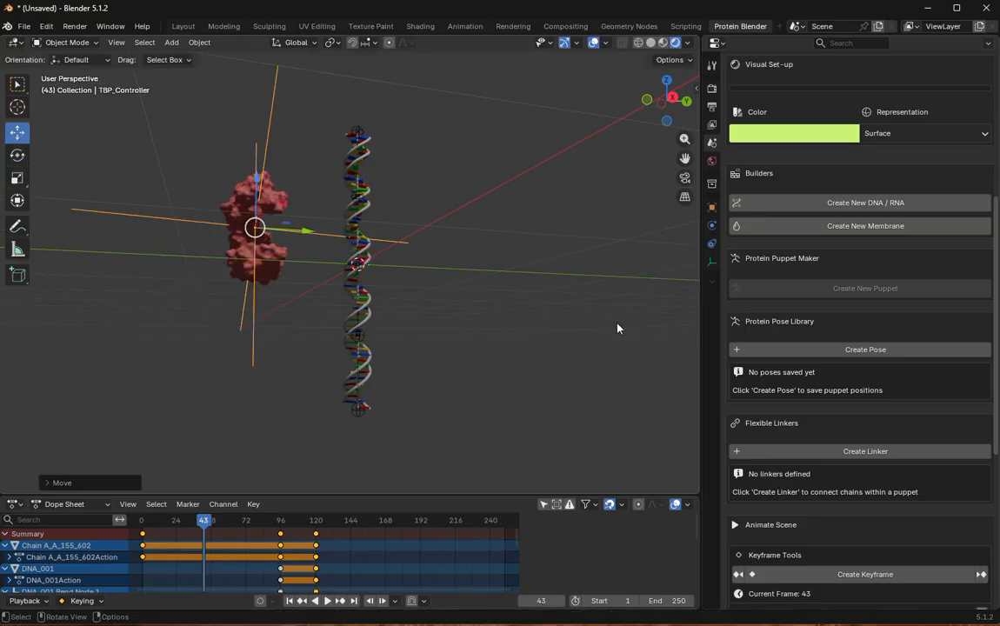
Step: Create a keyframe at frame 43 for TBP and scrub to frame 127 to review the whole binding animation
{"action": "scroll", "coordinate": [852, 470], "scroll_direction": "down", "scroll_amount": 4}
{"action": "left_click", "coordinate": [852, 471]}
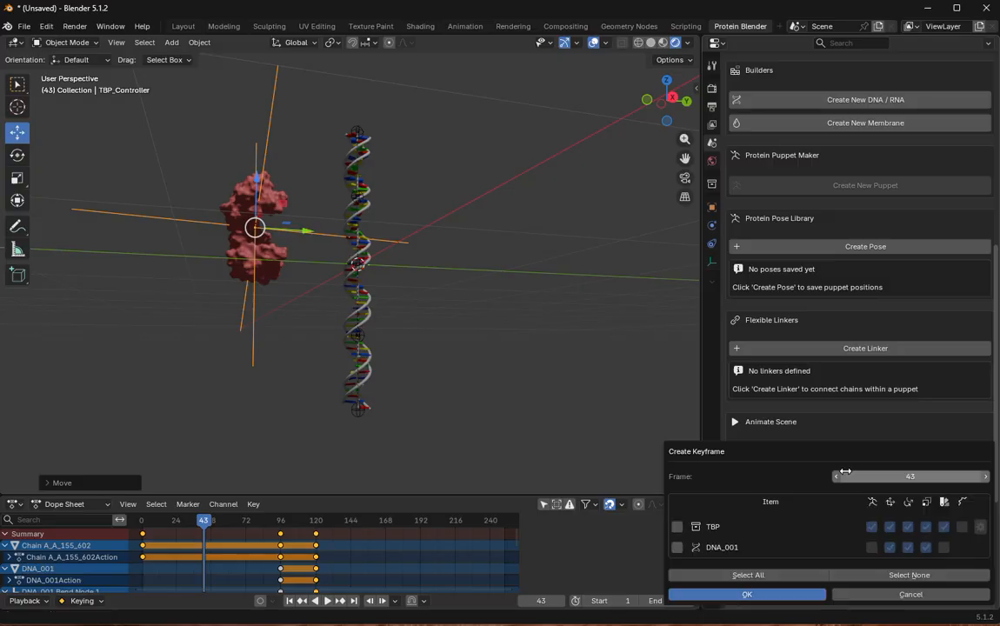
{"action": "left_click", "coordinate": [709, 594]}
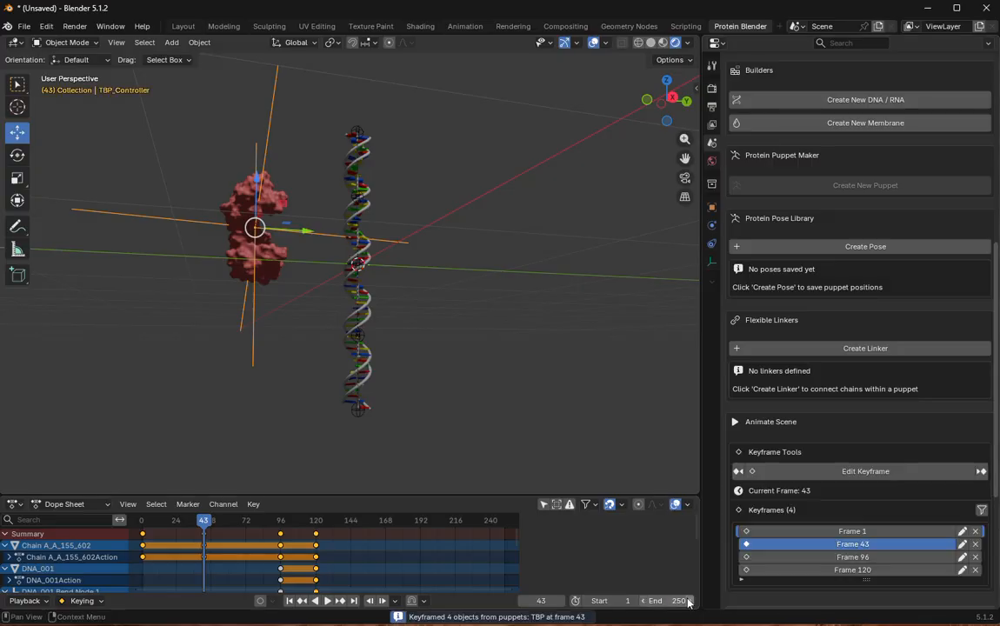
{"action": "left_click_drag", "start_coordinate": [204, 520], "coordinate": [324, 537]}
{"action": "scroll", "coordinate": [429, 321], "scroll_direction": "up", "scroll_amount": 4}
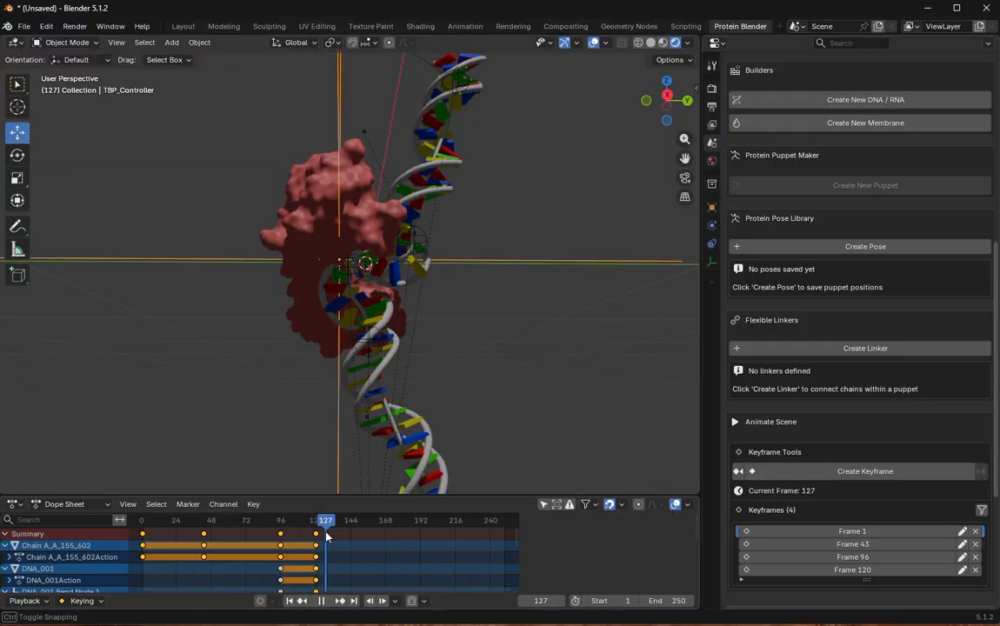